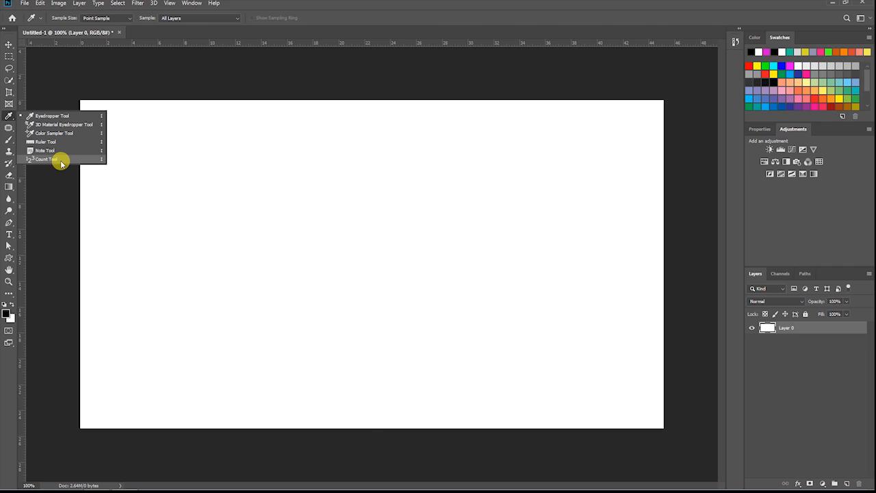
- Open kid-1241817_1920.jpg from the Desktop's New folder (2) and fit the photo to the screen
key(v)
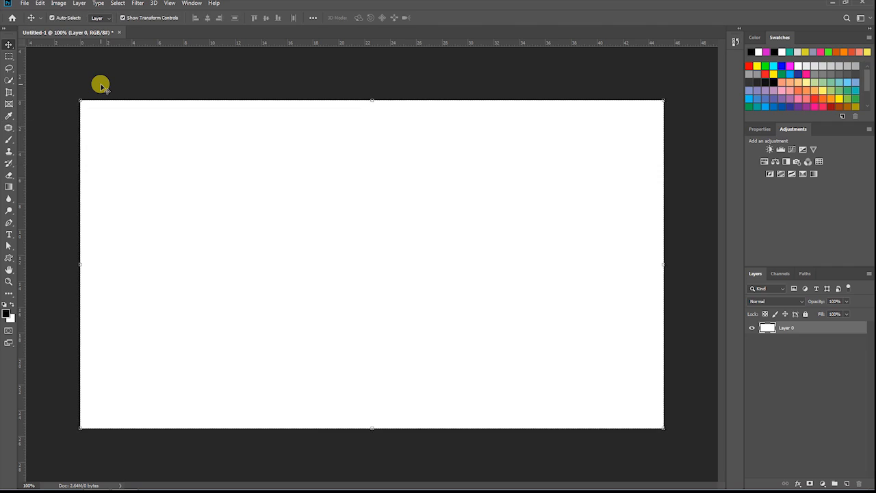
key(ctrl+o)
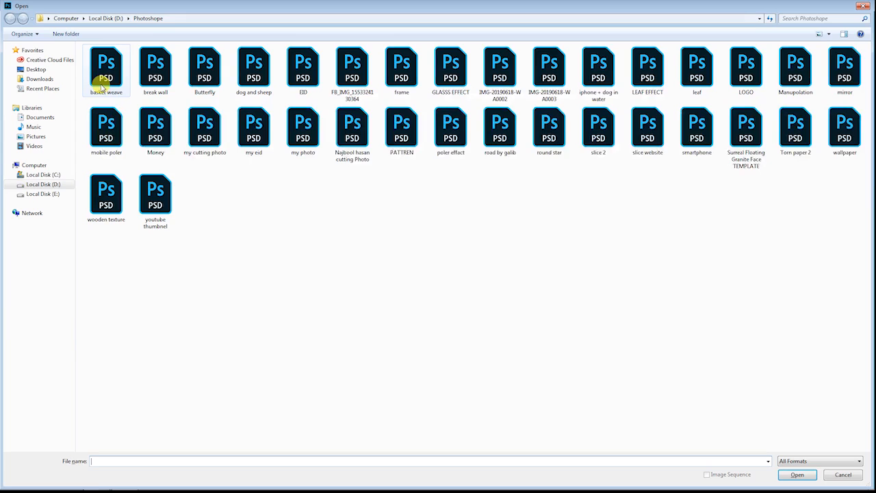
click(36, 69)
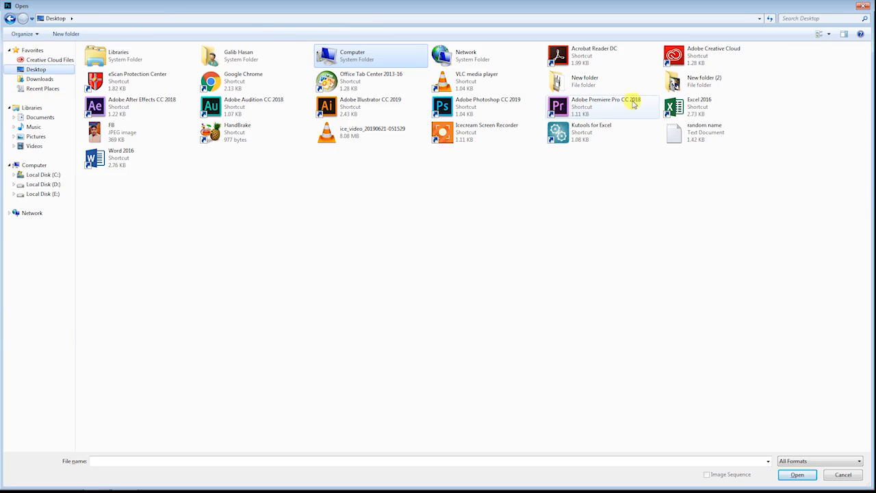
double_click(709, 85)
click(158, 71)
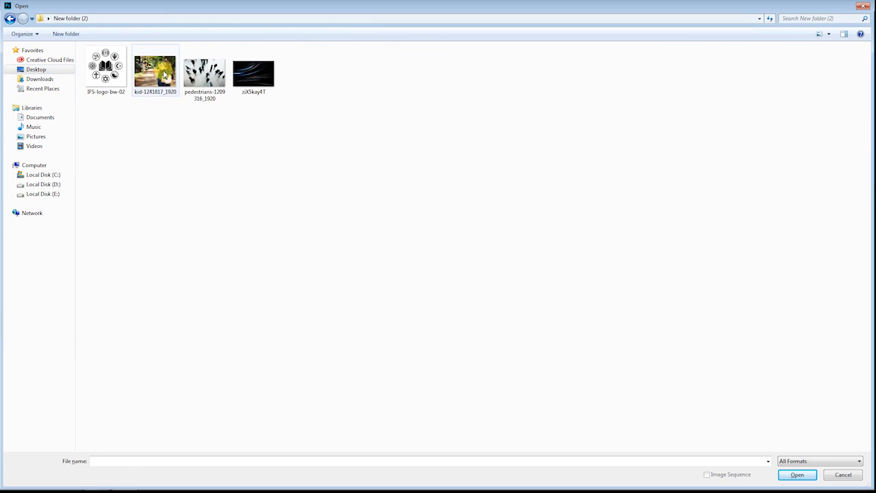
click(797, 475)
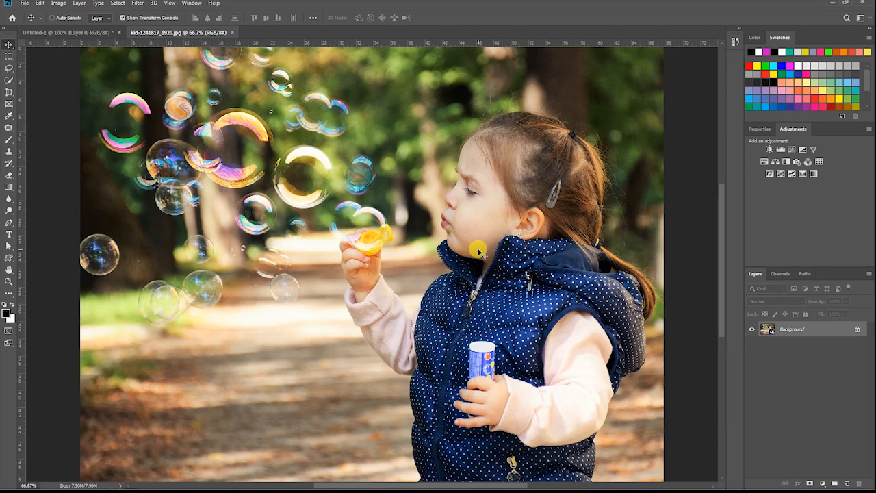
key(ctrl+0)
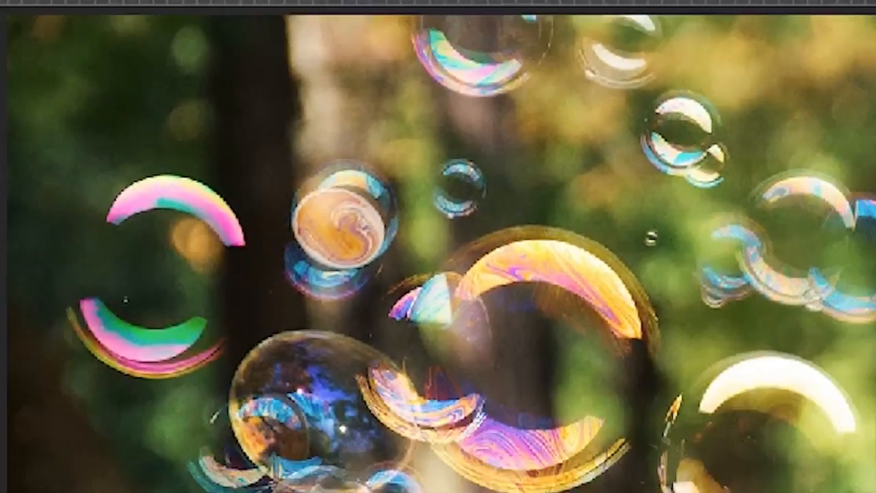
- With the Eyedropper Tool, sample a pale peach tone, the blue of the bubble tube and the blue of the leftmost bubble
right_click(21, 245)
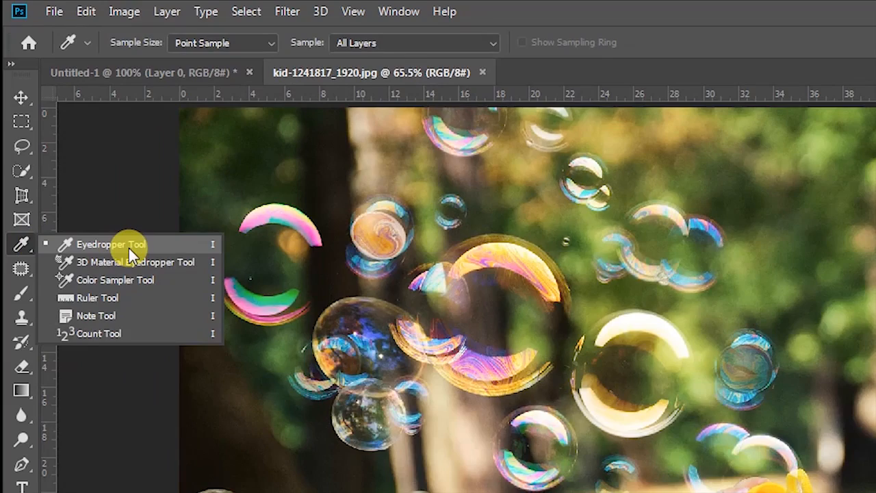
click(129, 245)
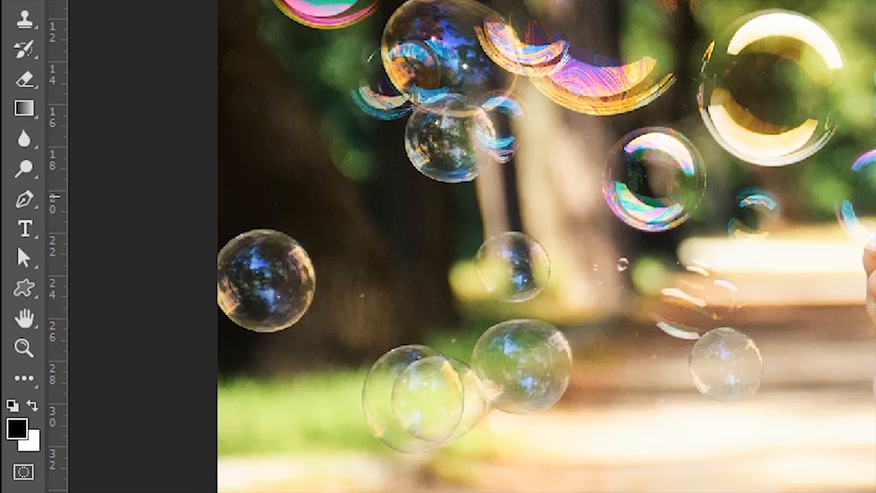
click(476, 219)
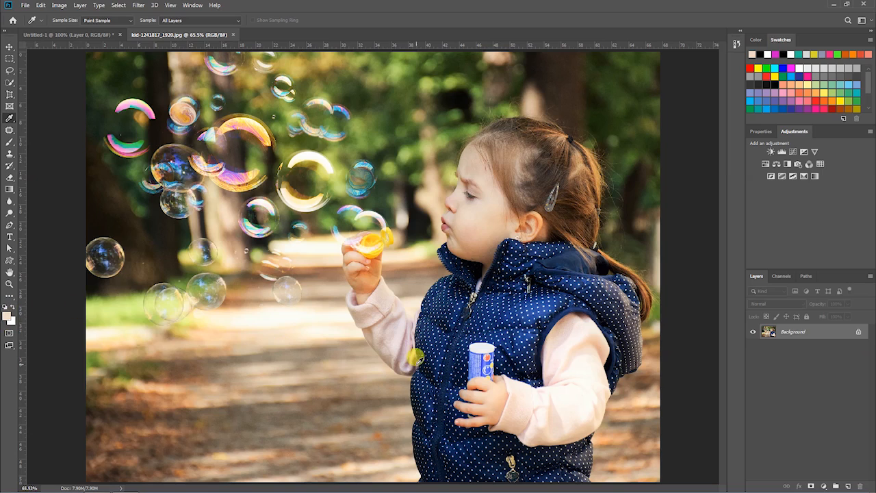
click(473, 351)
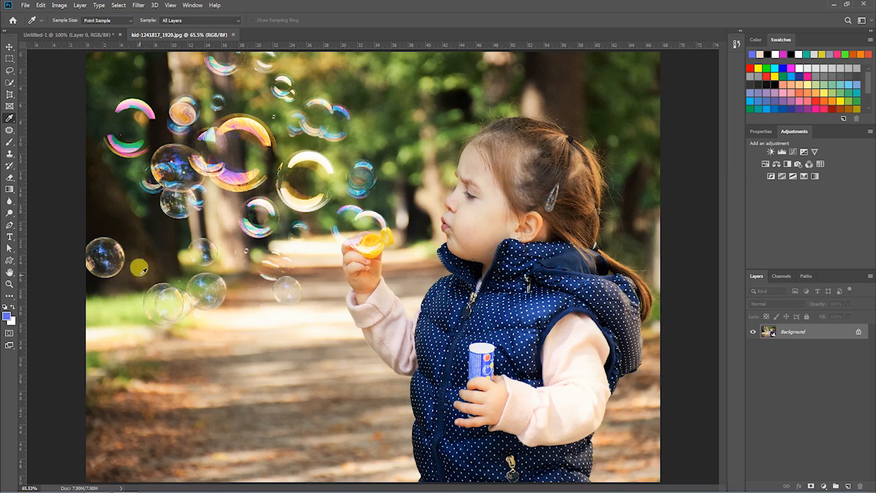
click(103, 241)
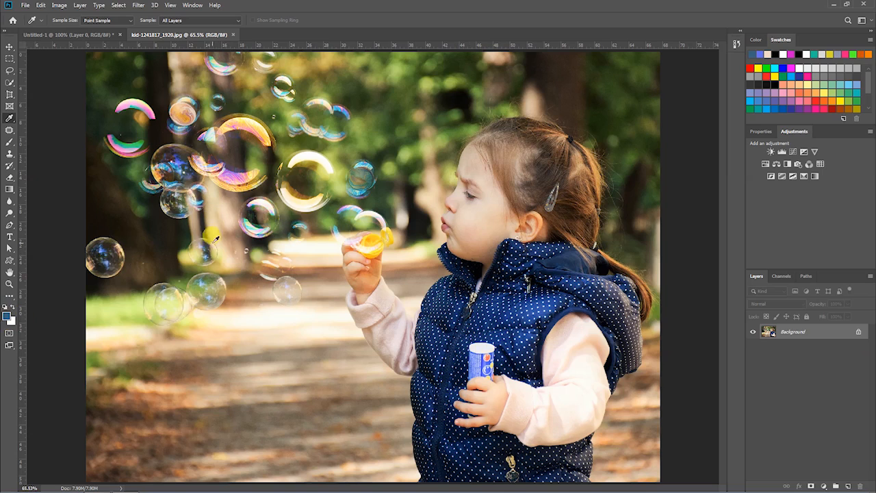
- Sample pink and yellow from the large colourful bubble and teal from the bubble near the photo's upper-left corner
click(241, 175)
click(236, 173)
click(228, 169)
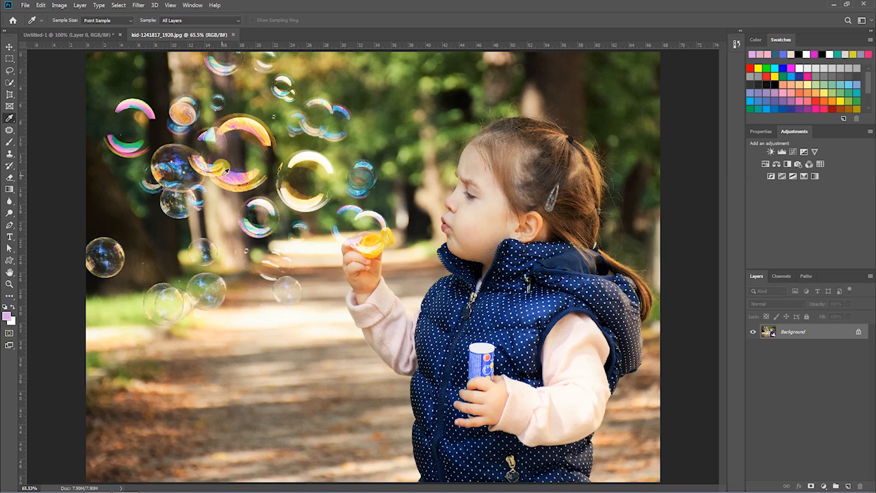
click(245, 118)
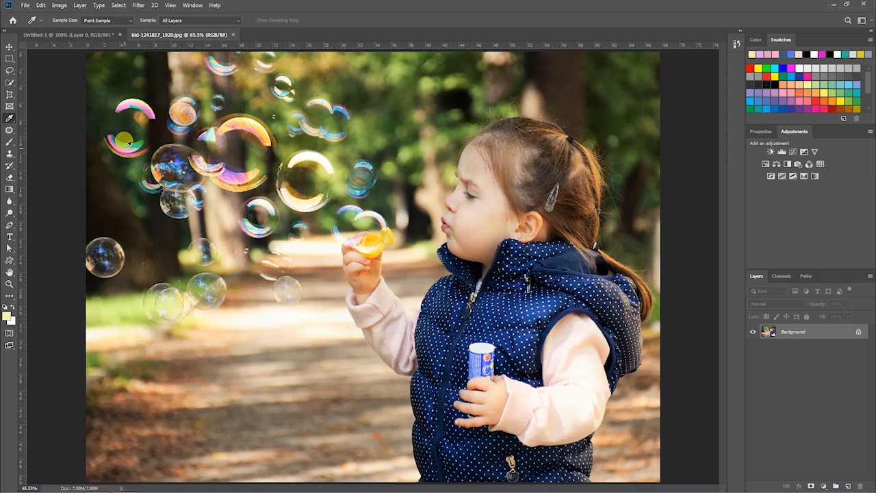
click(125, 140)
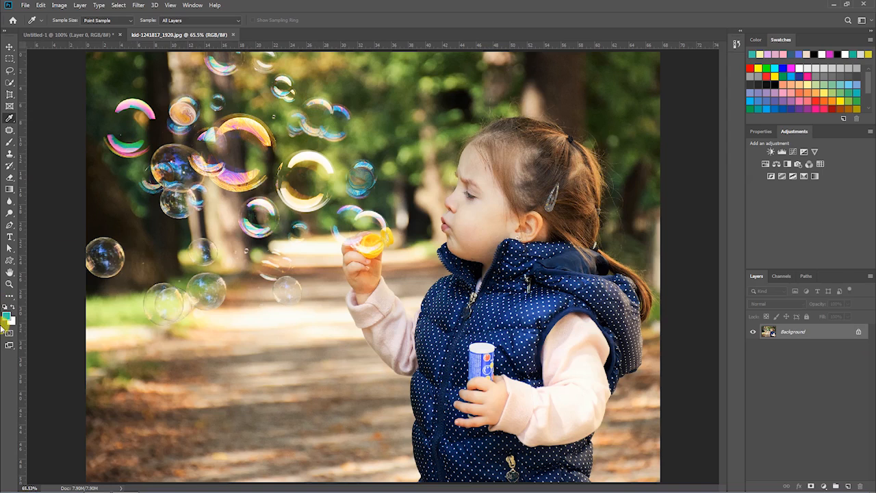
- Sample a brown from the leaf-covered path and two tones from the girl's hair
click(148, 396)
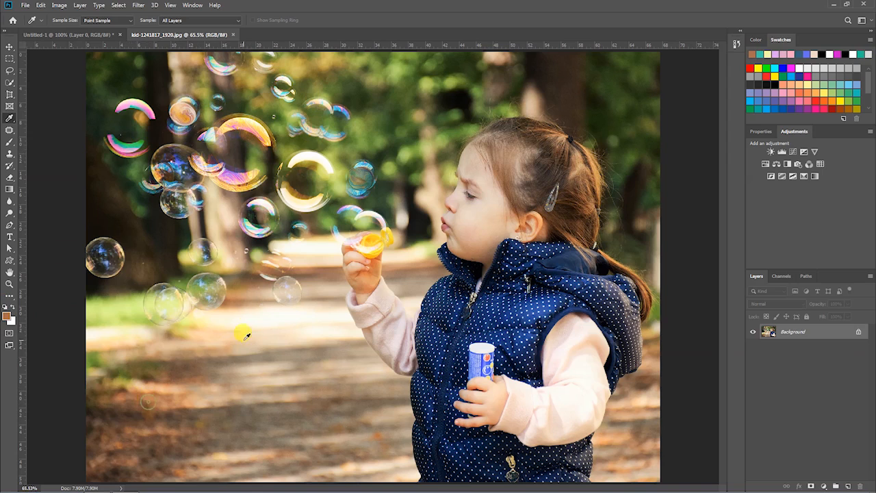
click(505, 149)
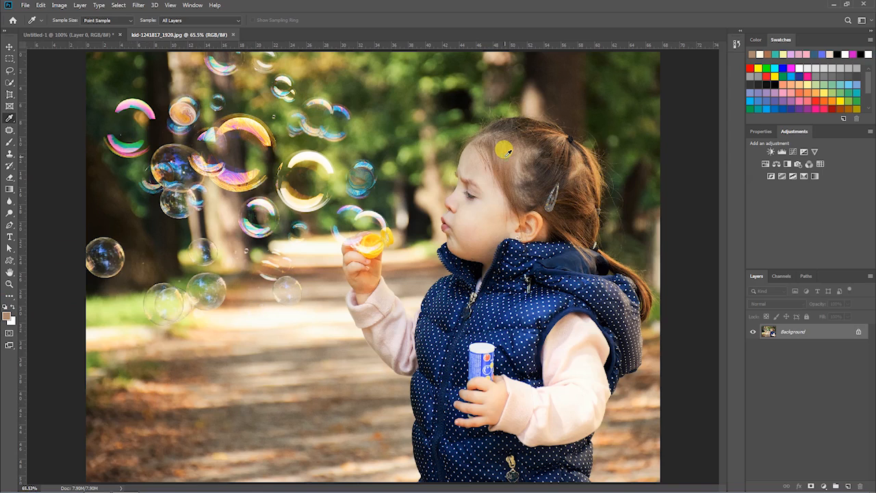
click(582, 147)
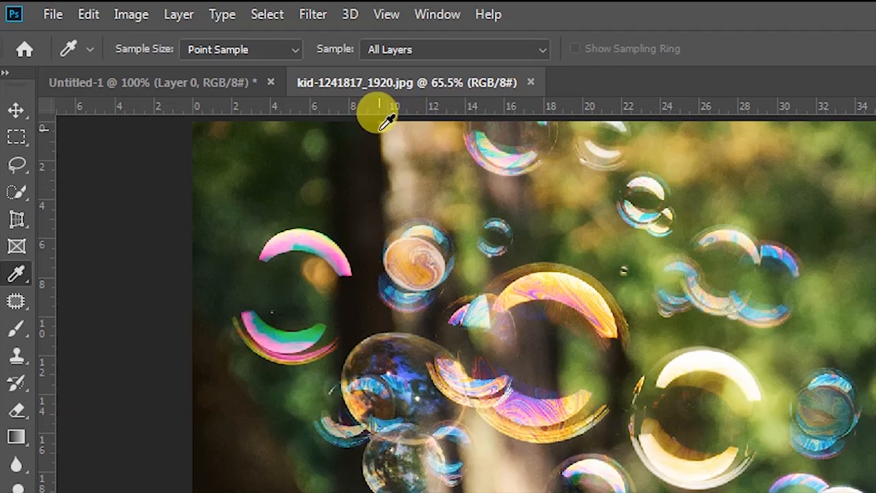
- Set the Eyedropper to sample All Layers and pick pink from the upper-left bubble
click(538, 48)
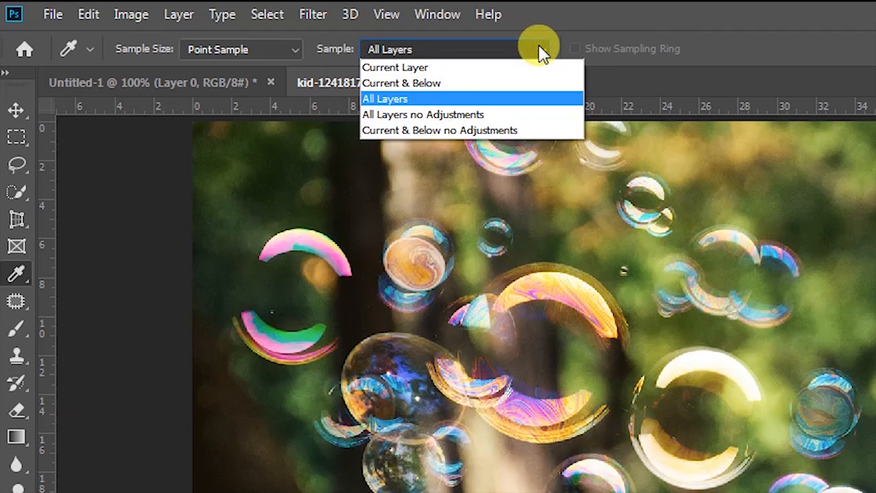
click(418, 98)
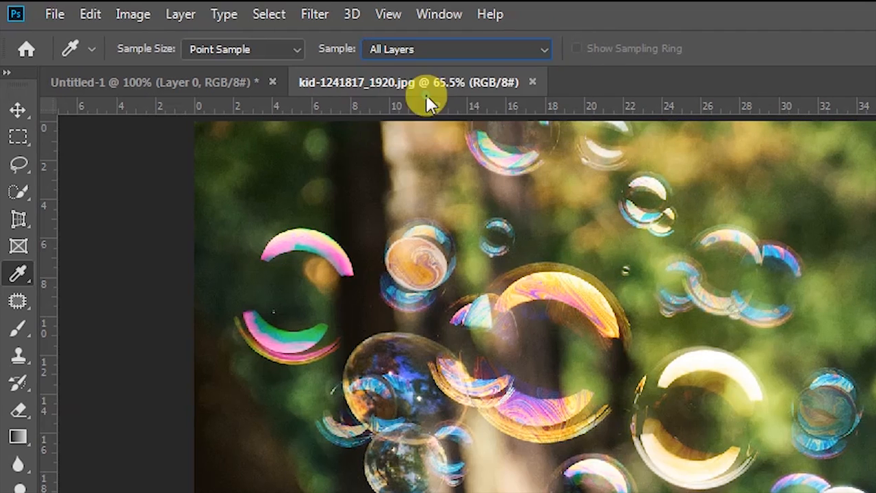
click(339, 255)
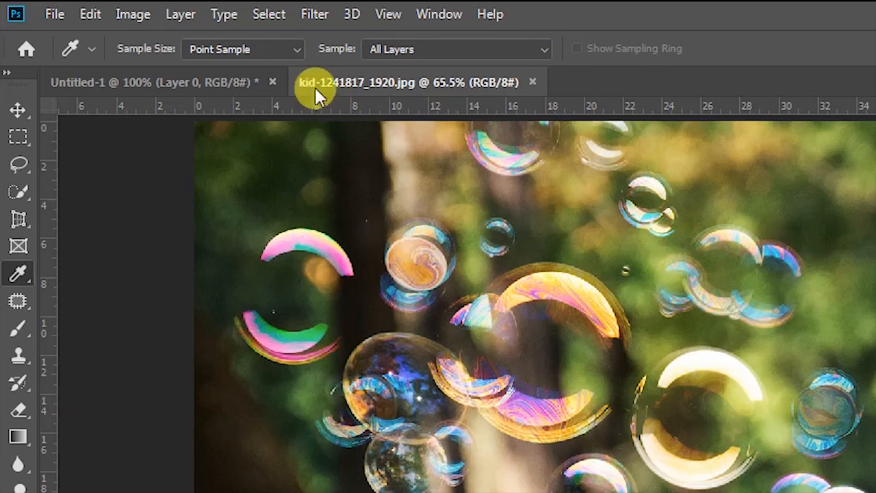
- Keep the sample size at Point Sample and pick colours from four individual orange pixels at 12800% zoom
click(296, 49)
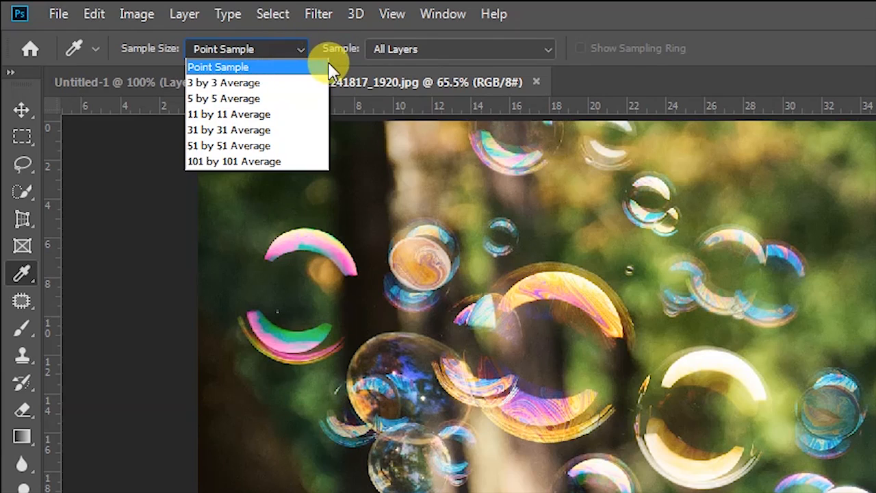
click(317, 45)
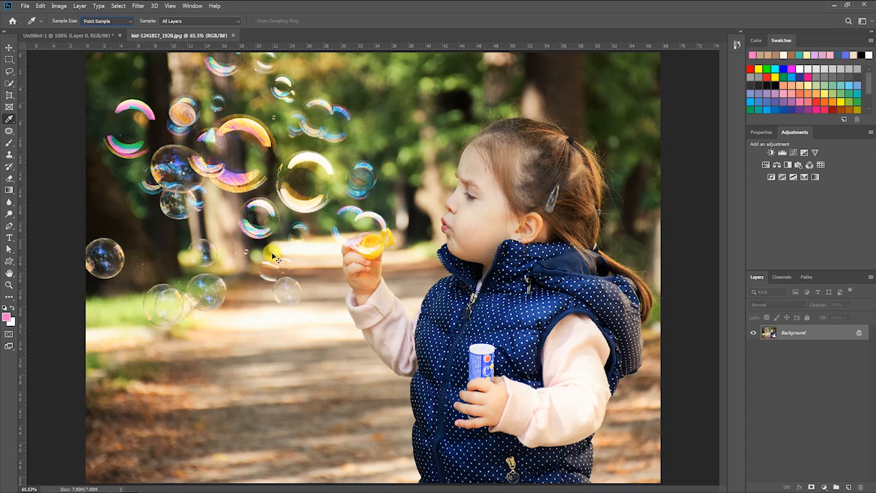
scroll(272, 256, up, 8)
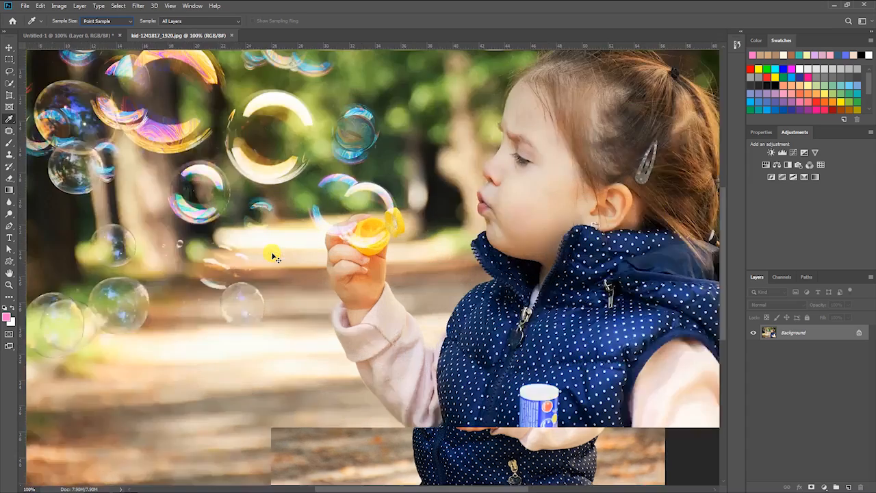
scroll(272, 257, up, 8)
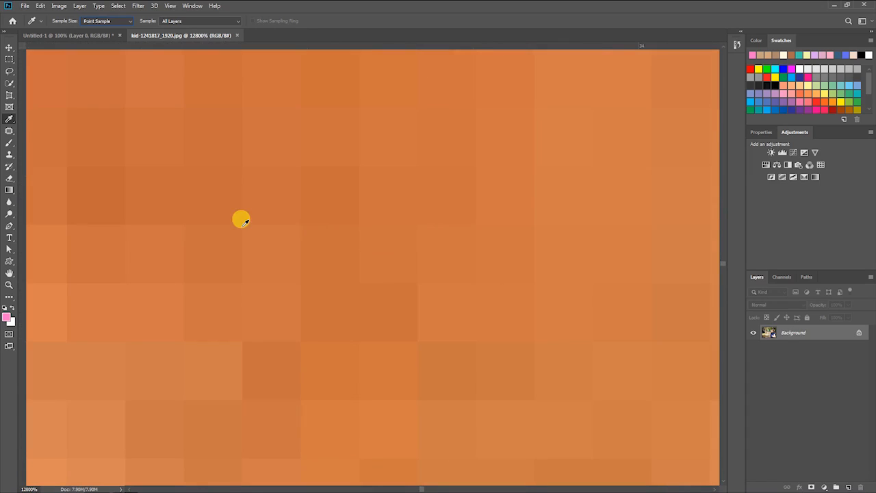
click(217, 247)
click(279, 250)
click(337, 303)
click(153, 312)
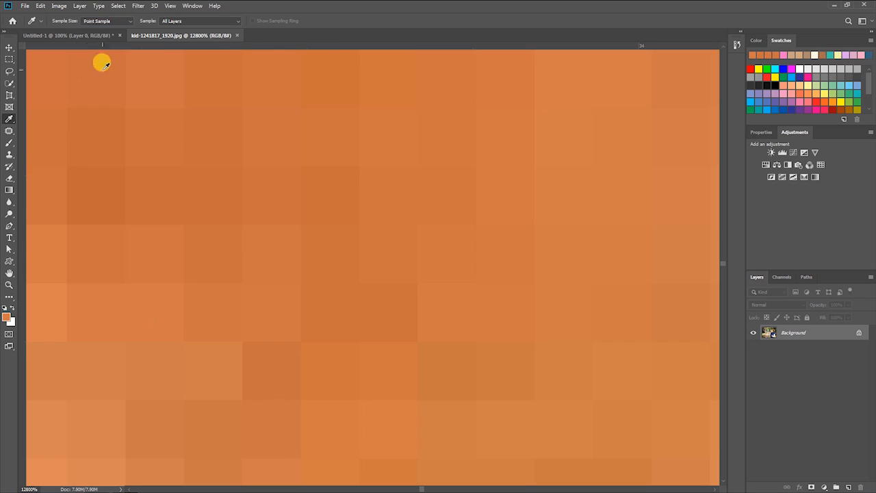
- Set the Eyedropper sample size to 3 by 3 Average and sample three spots among the orange pixels
click(122, 21)
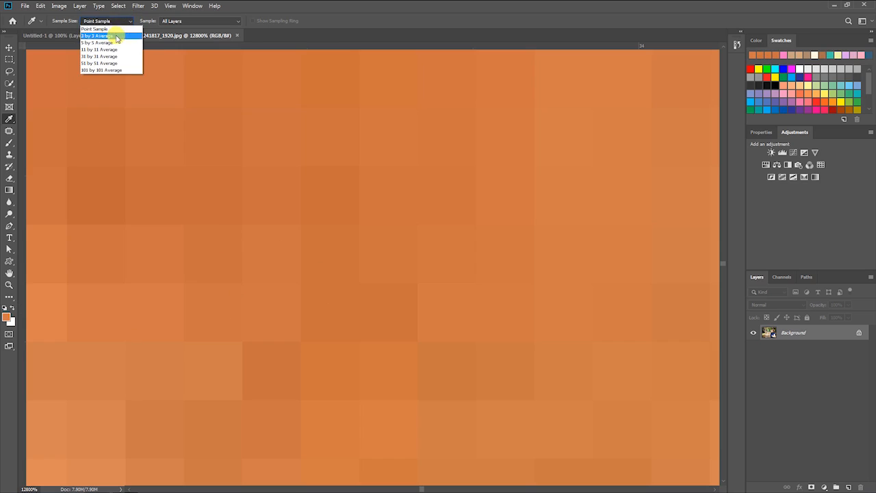
click(103, 36)
click(329, 295)
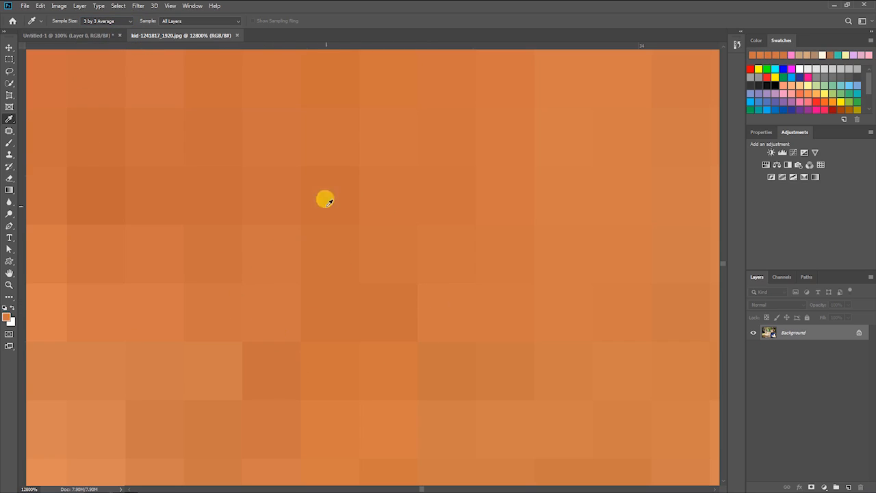
click(213, 358)
click(272, 301)
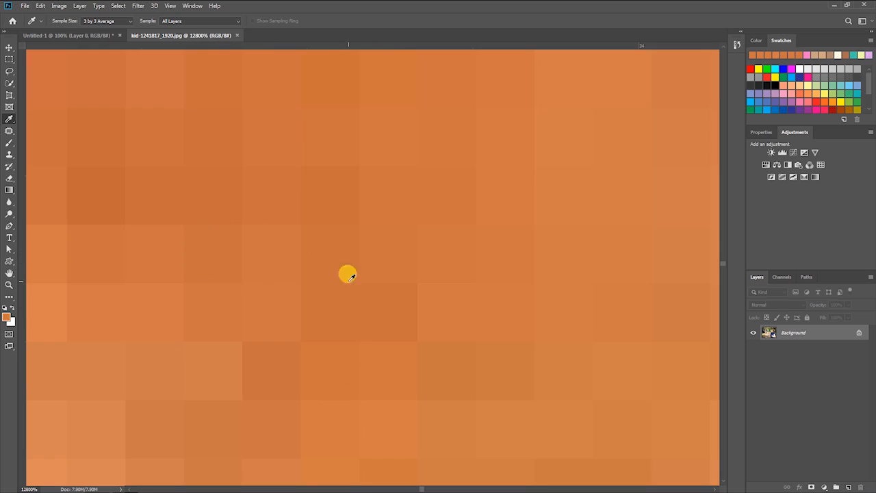
- Set the sample size to 5 by 5 Average, sample an orange pixel area, and fit the photo back on screen
click(132, 26)
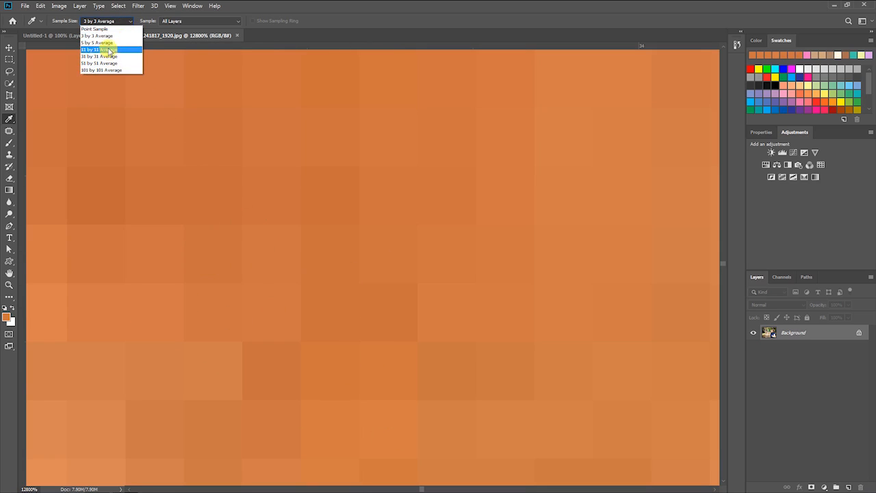
click(108, 46)
click(396, 262)
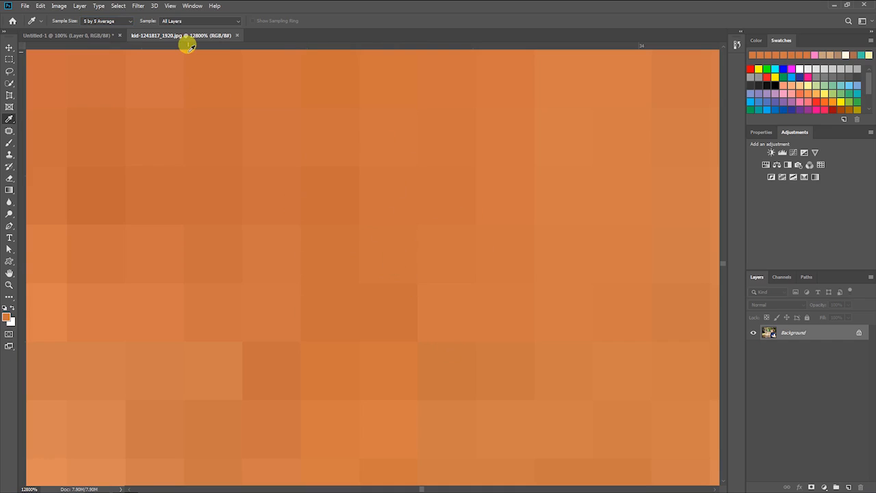
key(ctrl+0)
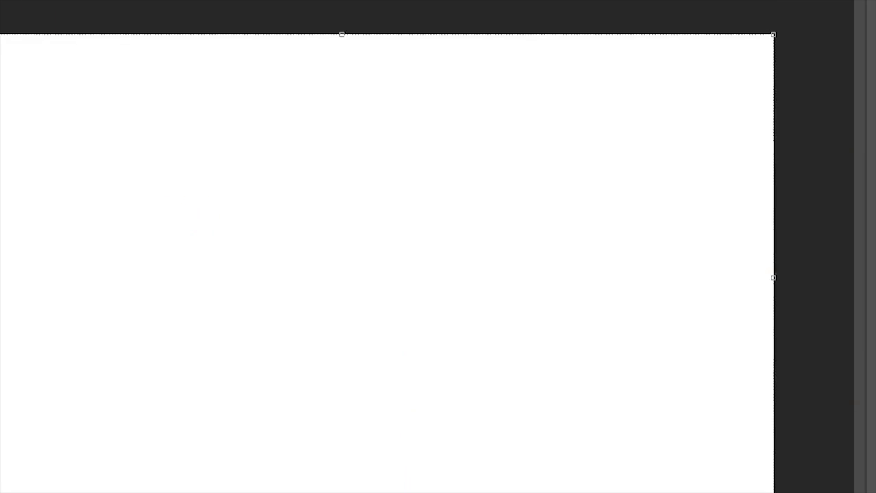
- Draw a row of four separate orange rectangles on the Untitled-1 canvas, the last about 93 by 130 px
key(t)
drag(28, 128, 89, 212)
drag(191, 134, 249, 204)
drag(327, 130, 381, 210)
drag(428, 128, 491, 217)
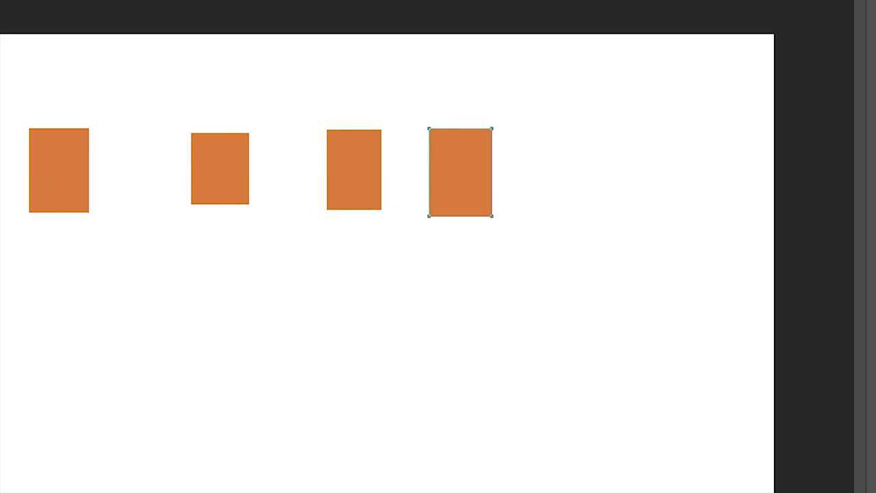
- Set the foreground colour to teal 37acb0 so that it fills the rightmost rectangle
click(1, 411)
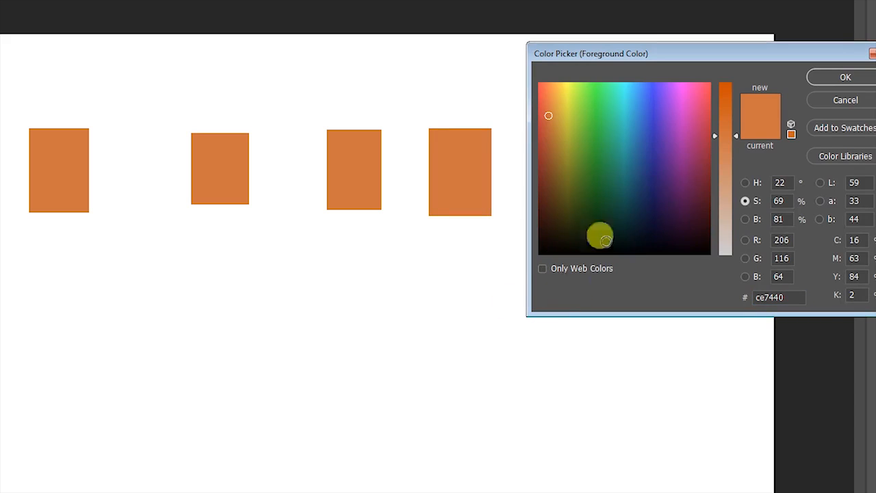
click(621, 152)
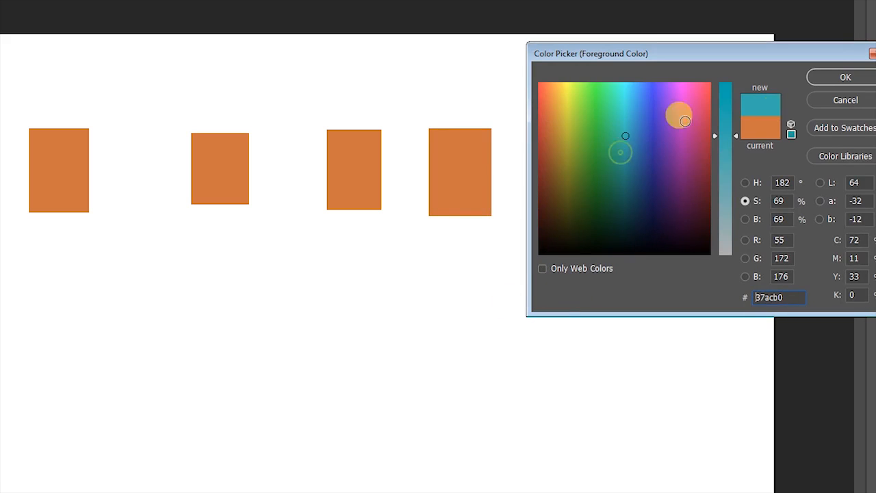
click(831, 76)
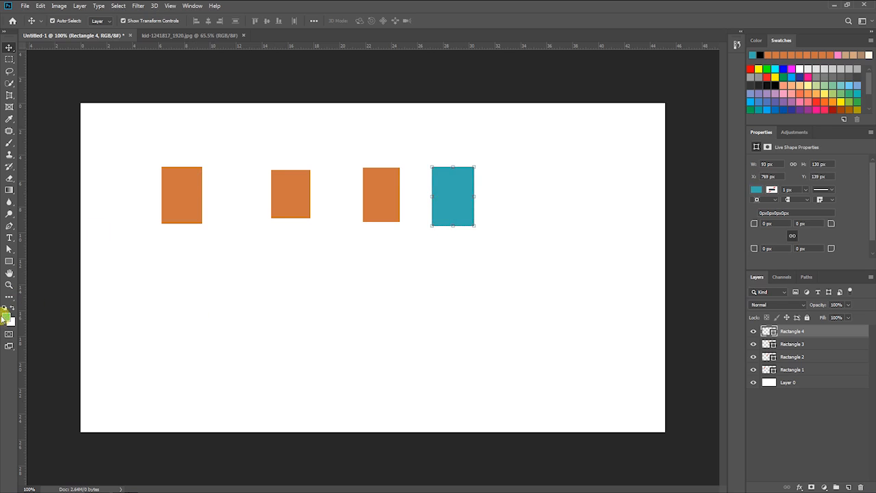
- Set the foreground colour to dark green 2a8646 and fill the third rectangle in the row with it
click(6, 316)
drag(552, 208, 550, 191)
click(698, 139)
key(v)
click(390, 197)
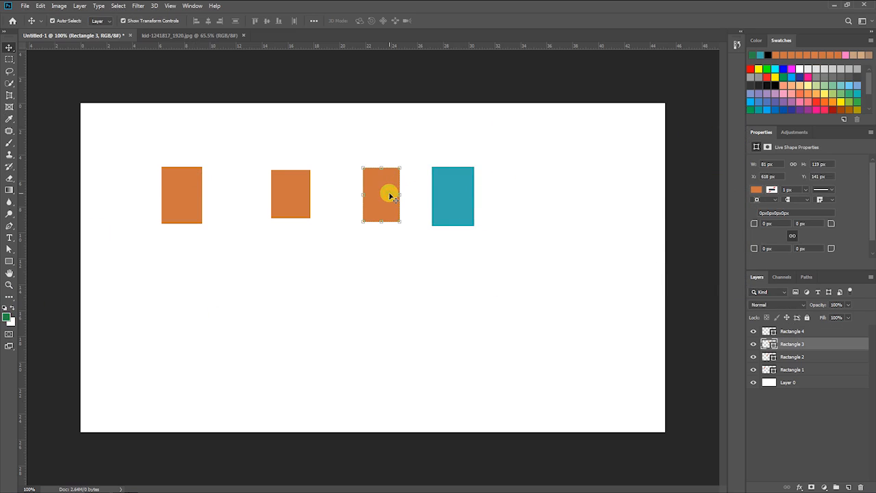
key(alt+BackSpace)
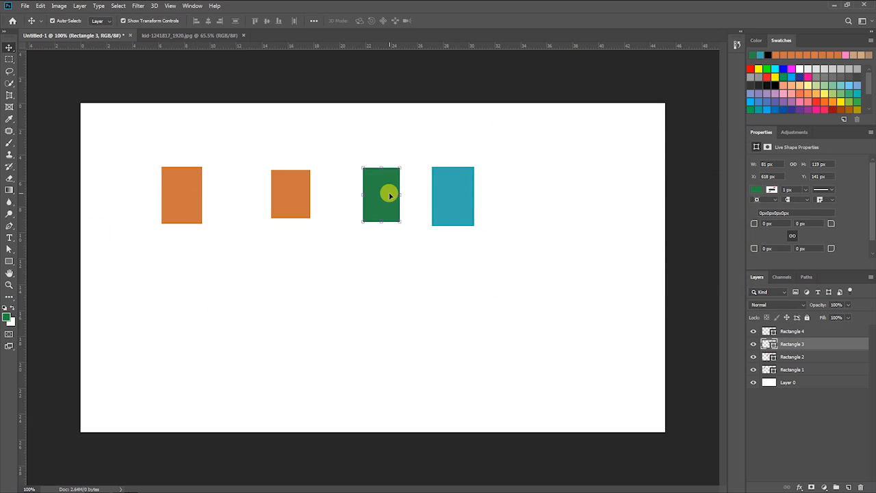
- Set the foreground colour to light green 40cc6b and fill the second rectangle in the row with it
click(283, 216)
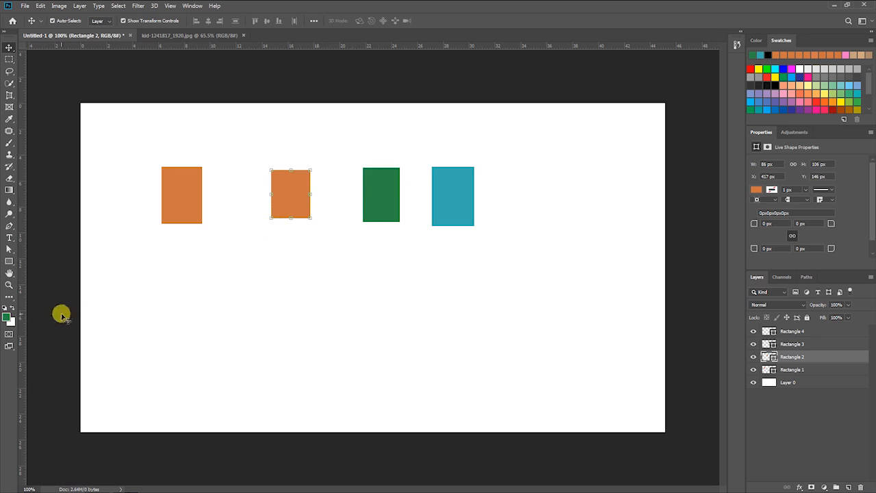
click(6, 317)
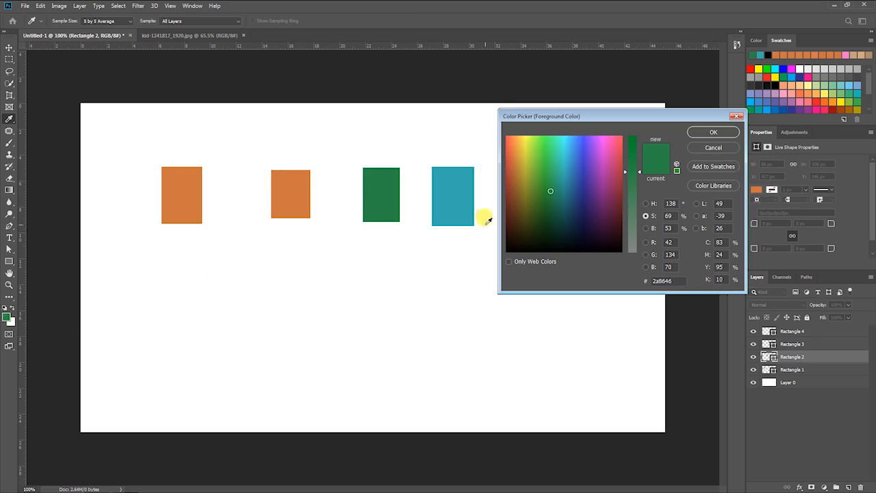
drag(553, 187, 550, 163)
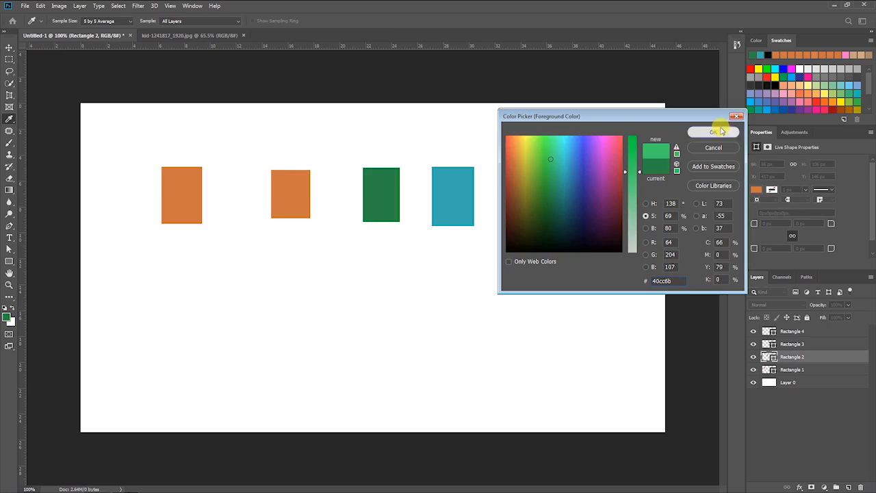
click(718, 130)
key(v)
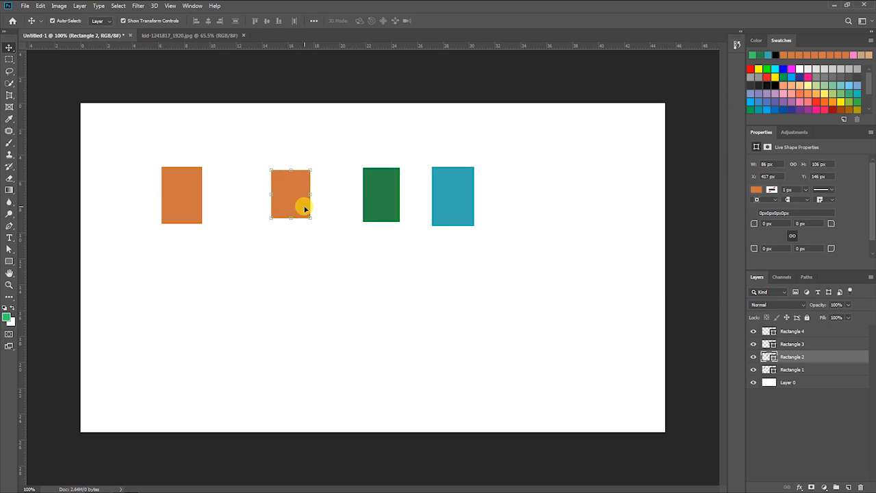
key(alt+BackSpace)
- Reset the foreground colour to default black, and sample the leftmost rectangle's orange with the Eyedropper Tool
click(5, 308)
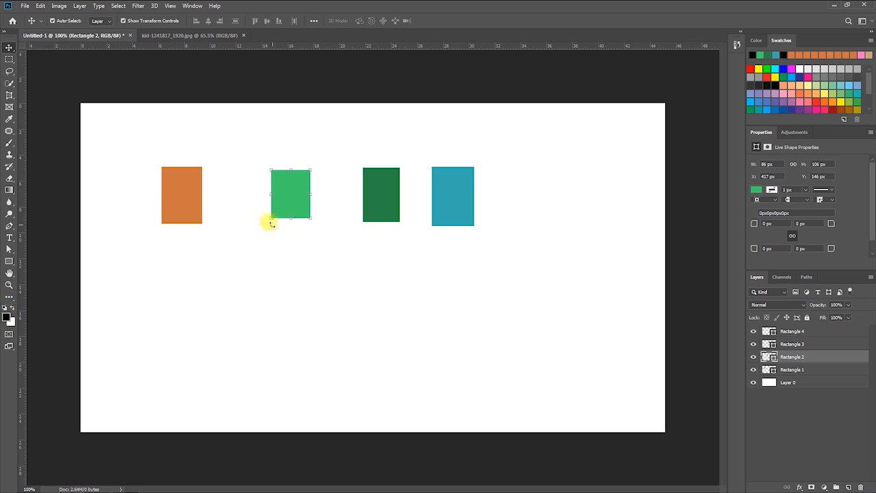
click(187, 199)
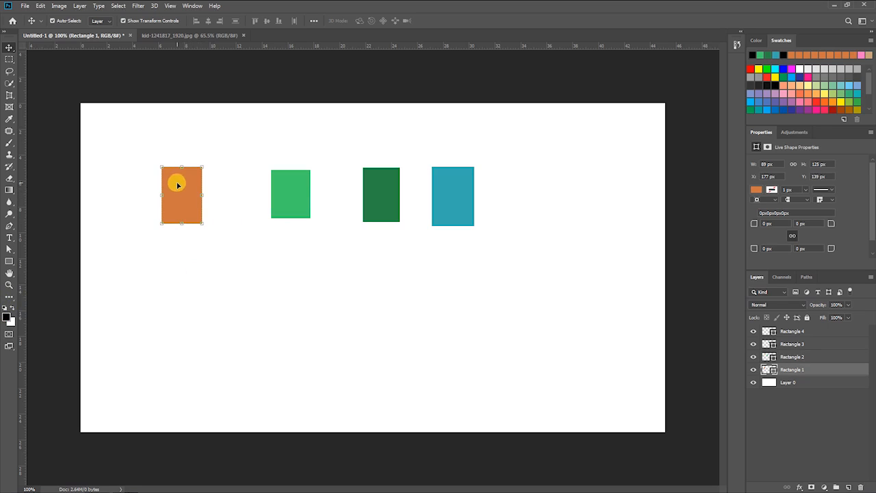
click(9, 117)
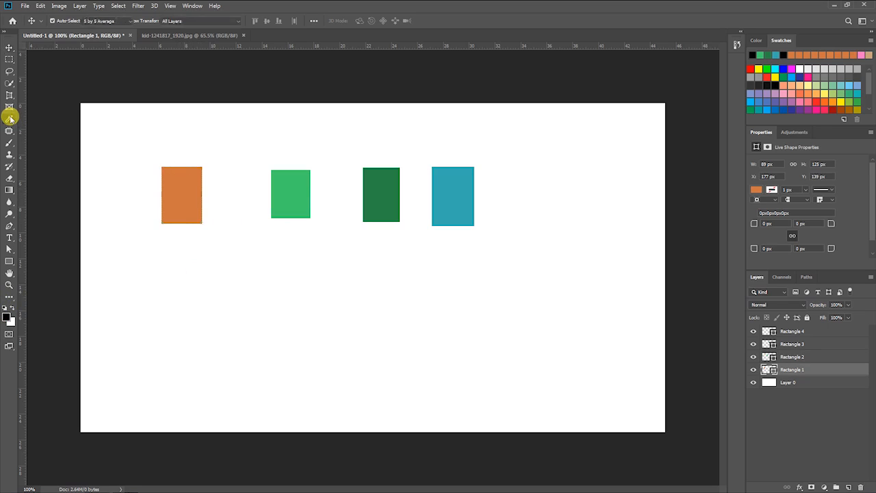
click(189, 191)
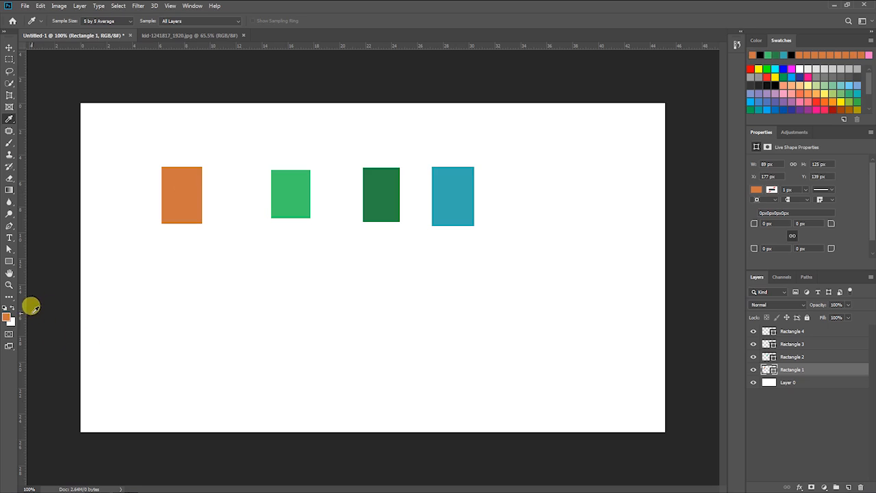
- Fill the two green rectangles and the teal rectangle with the sampled orange foreground colour
click(8, 48)
click(297, 191)
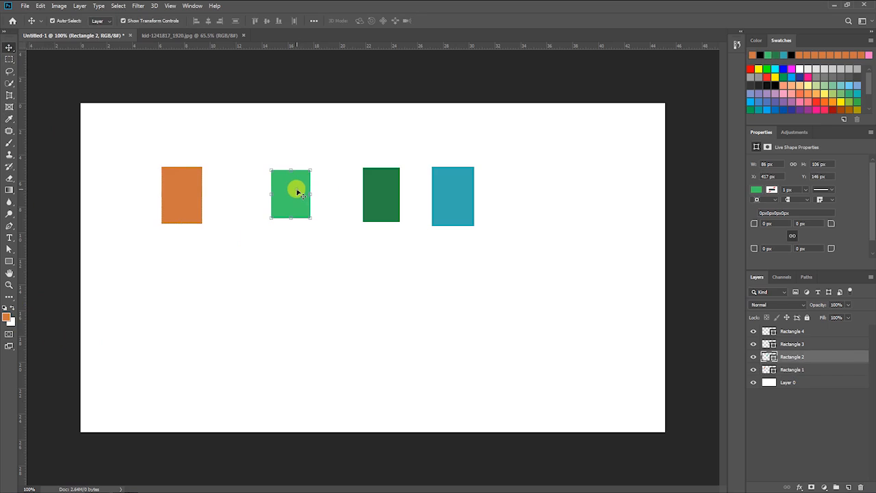
key(alt+BackSpace)
click(383, 195)
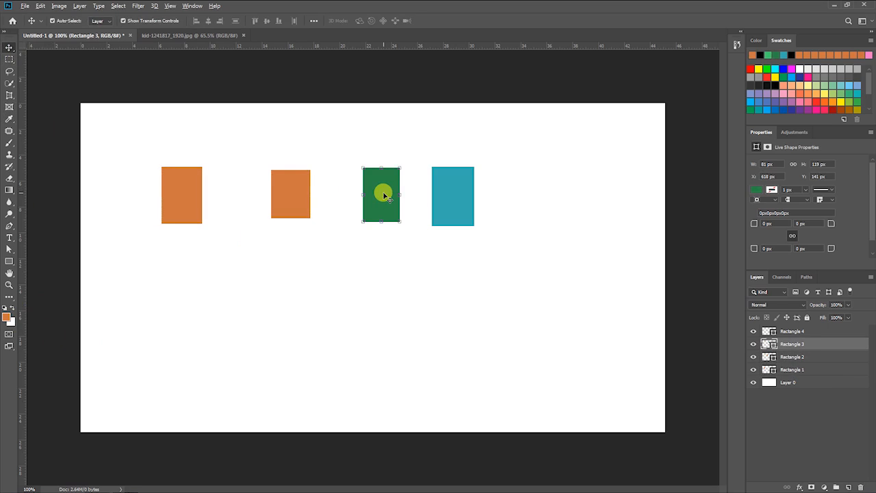
key(alt+BackSpace)
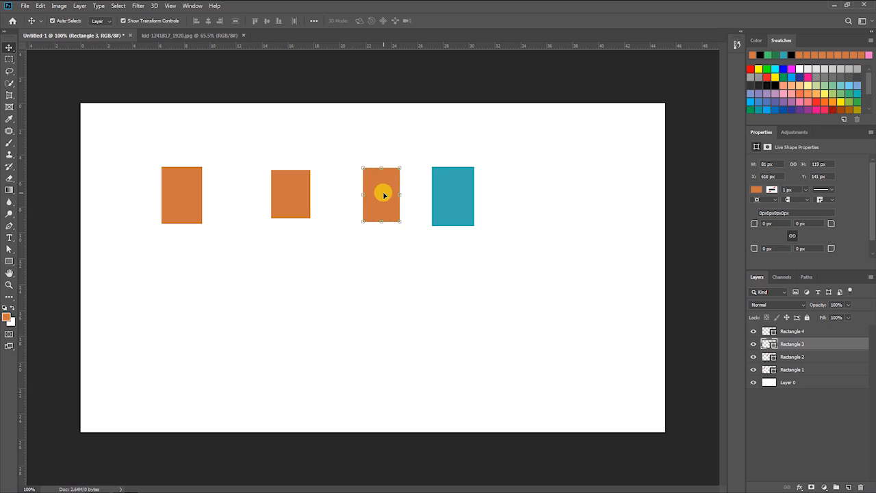
click(448, 199)
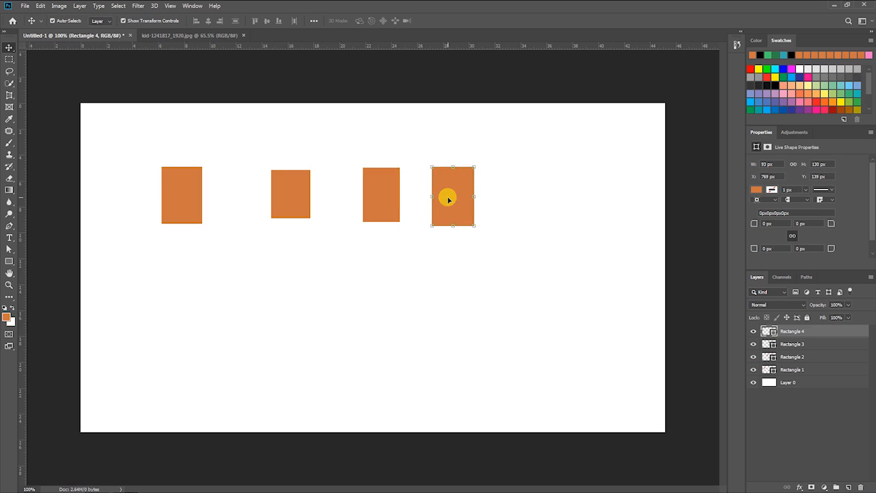
click(373, 183)
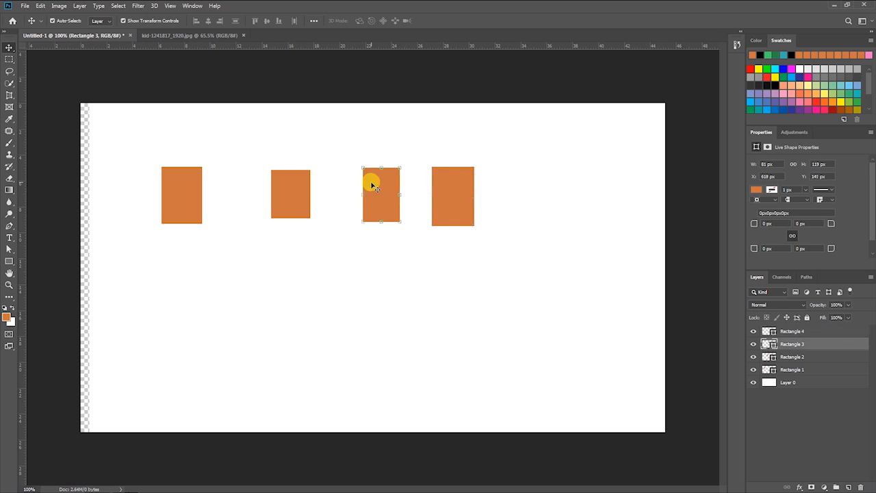
click(291, 190)
click(195, 189)
drag(157, 141, 148, 139)
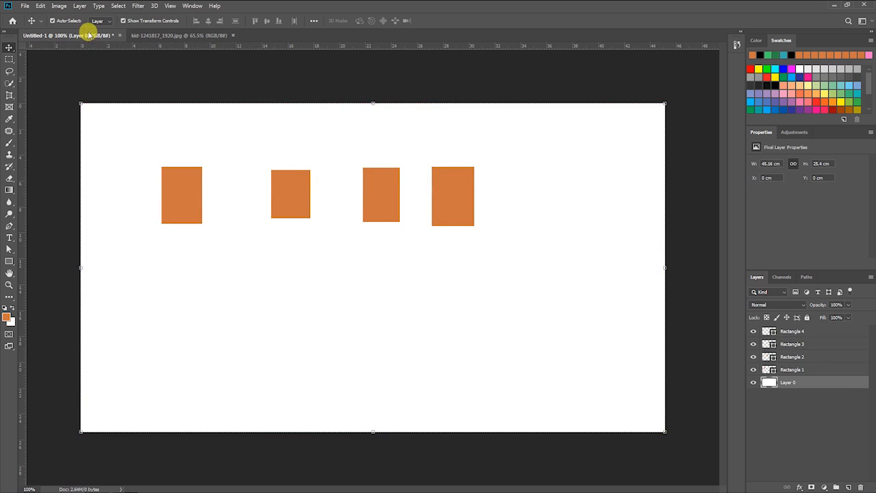
- In the kid-1241817_1920.jpg photo, place colour samplers on the girl's cheek, the blurred background and her hair
click(141, 35)
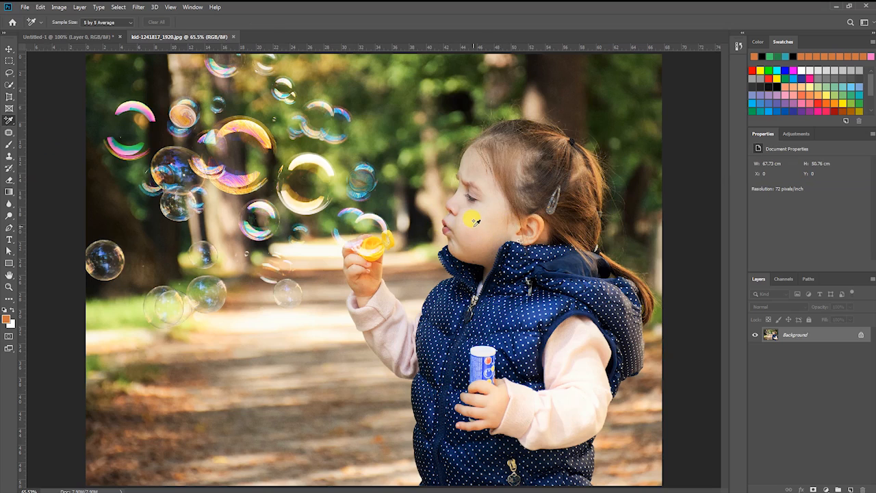
click(474, 221)
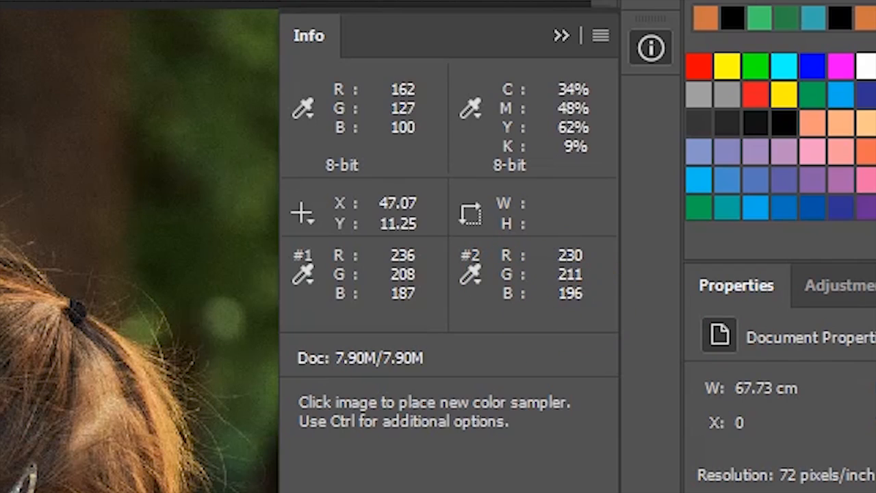
click(1, 164)
click(1, 222)
click(536, 170)
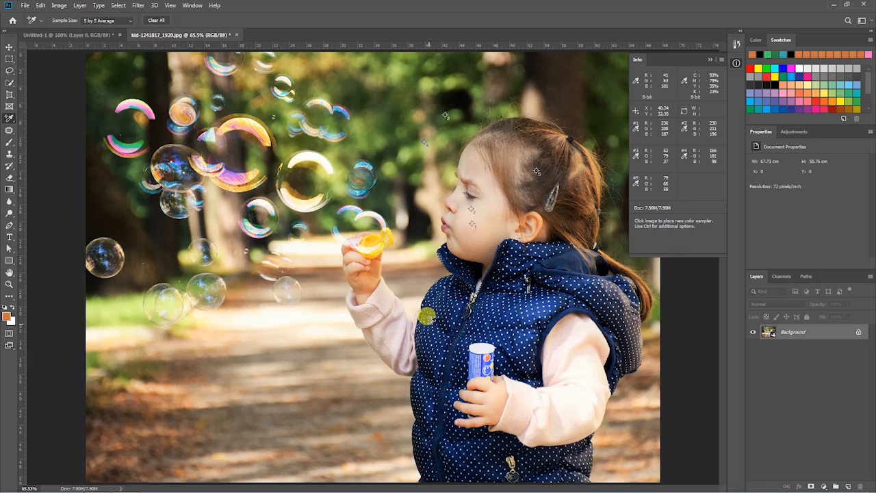
- Place more colour samplers around the blue vest, up to the limit of 10, and clear them all
click(429, 323)
click(510, 325)
click(511, 369)
click(421, 368)
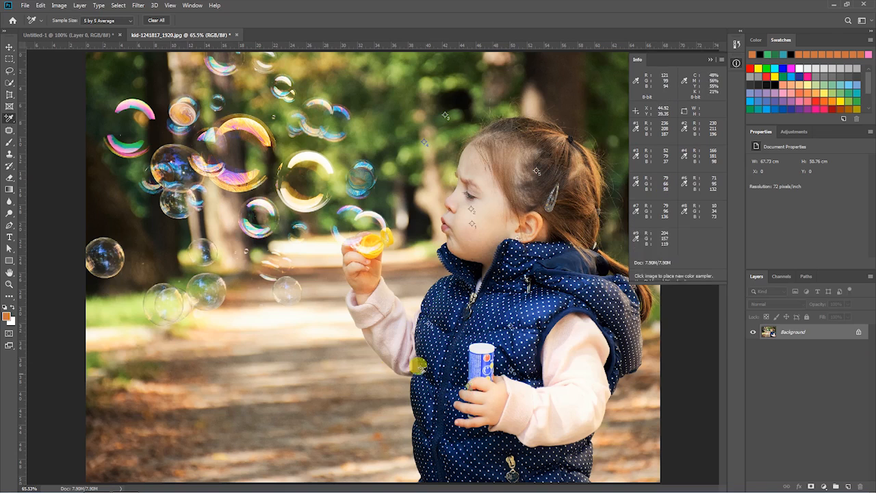
click(350, 319)
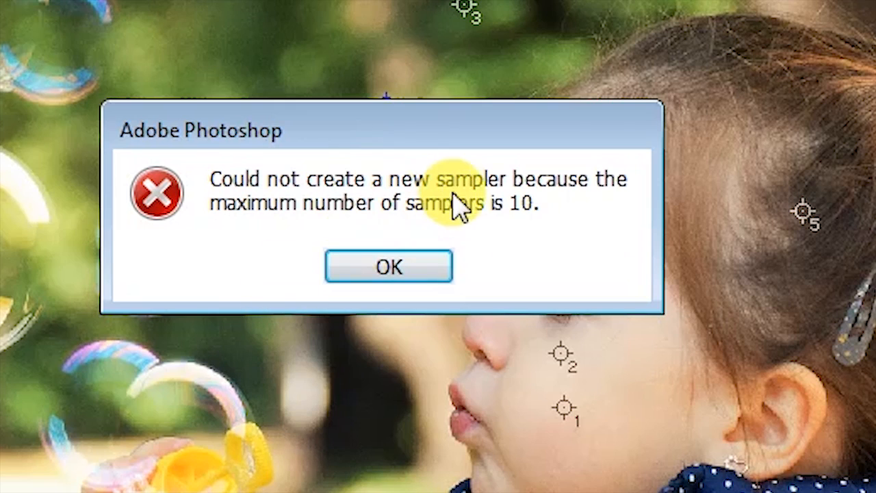
click(446, 264)
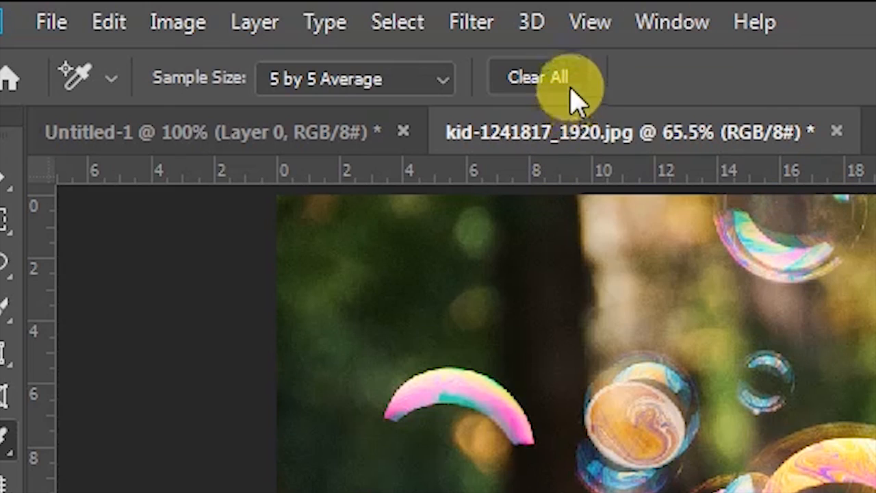
click(558, 78)
- Place ten new colour samplers across the path, tree trunk and green background, and clear them all
click(273, 325)
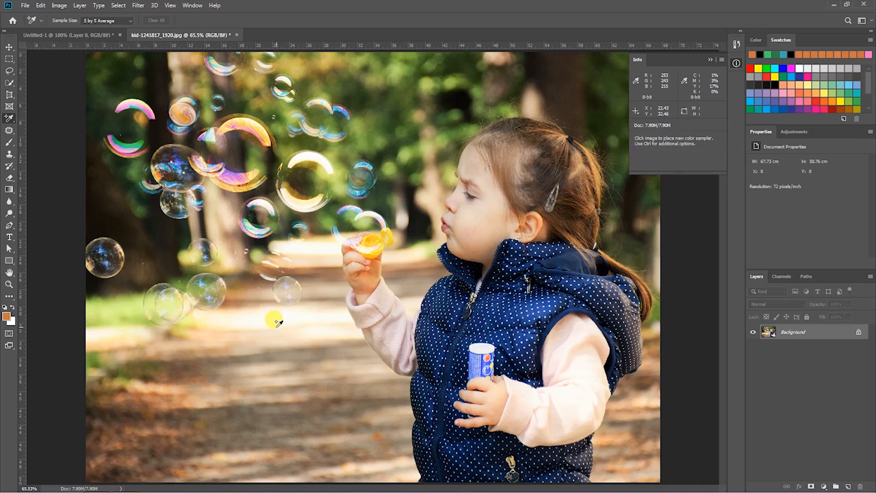
click(308, 259)
click(295, 318)
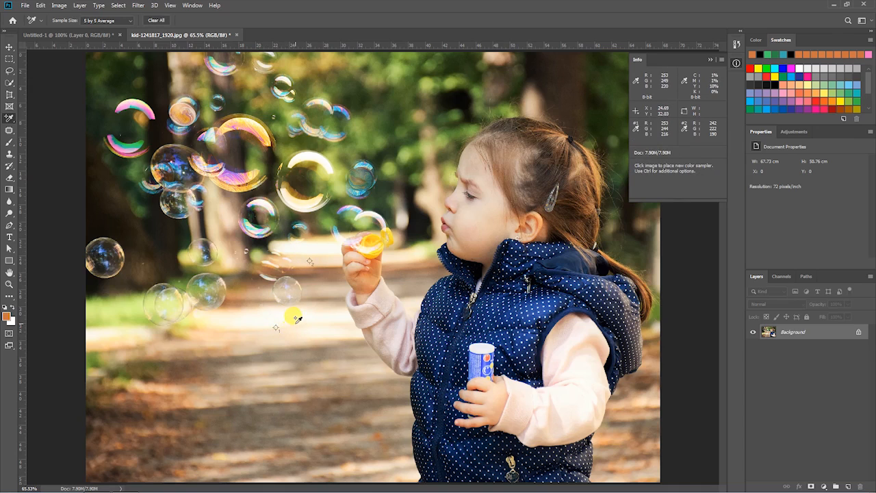
click(341, 314)
click(327, 357)
click(254, 305)
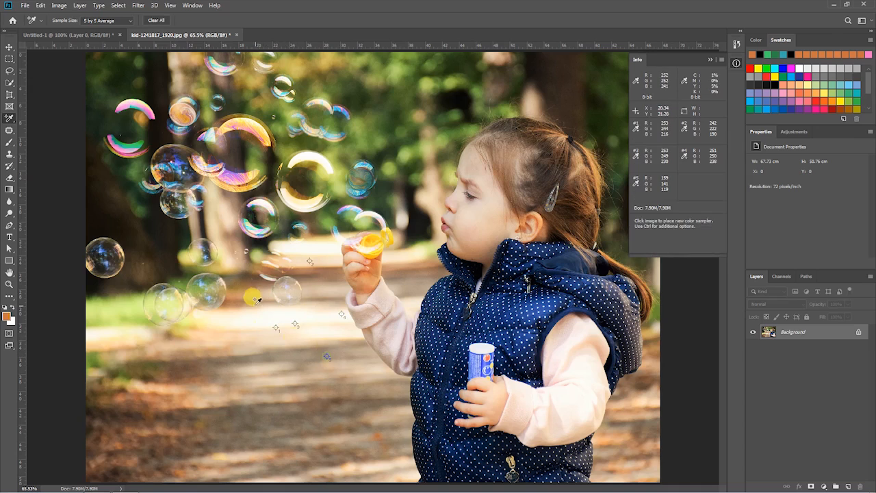
click(231, 243)
click(251, 225)
click(274, 176)
click(311, 125)
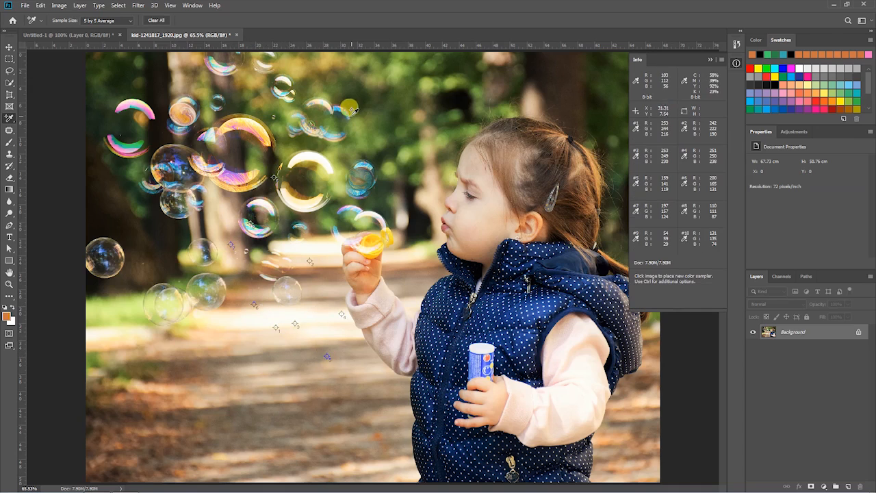
click(352, 110)
click(424, 185)
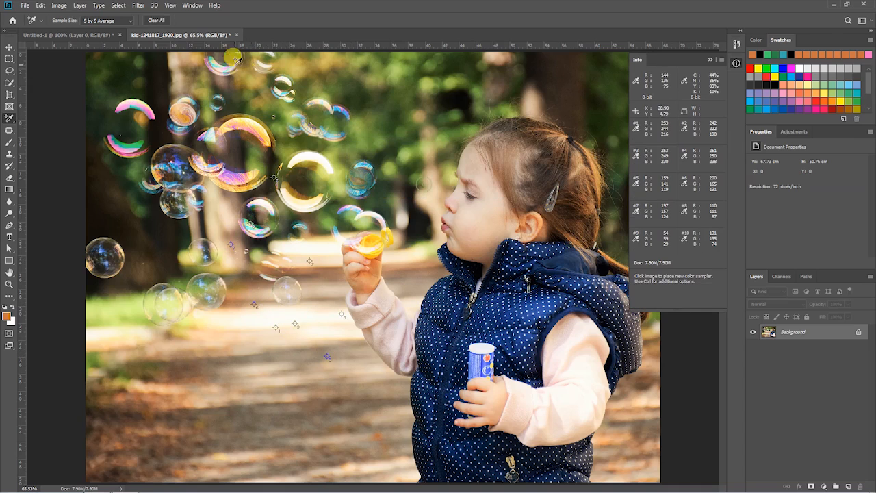
click(159, 20)
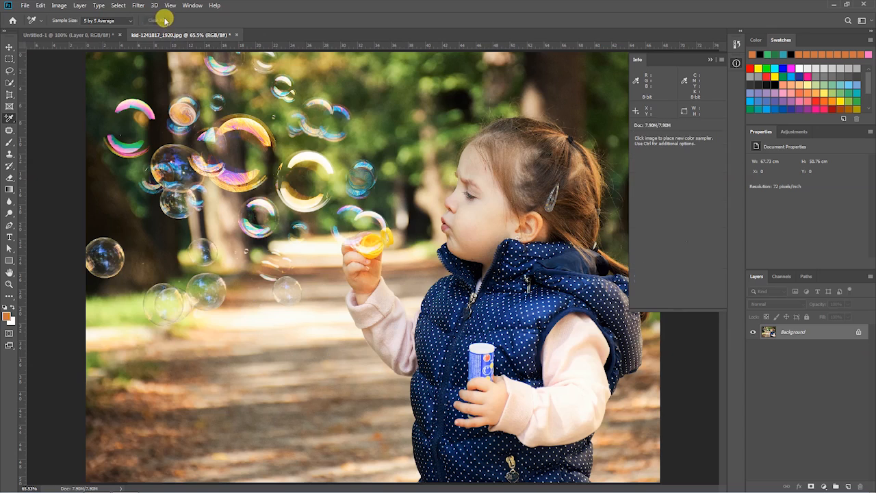
- Set the Color Sampler's sample size to 3 by 3 Average and unlock the photo's Background layer
click(130, 20)
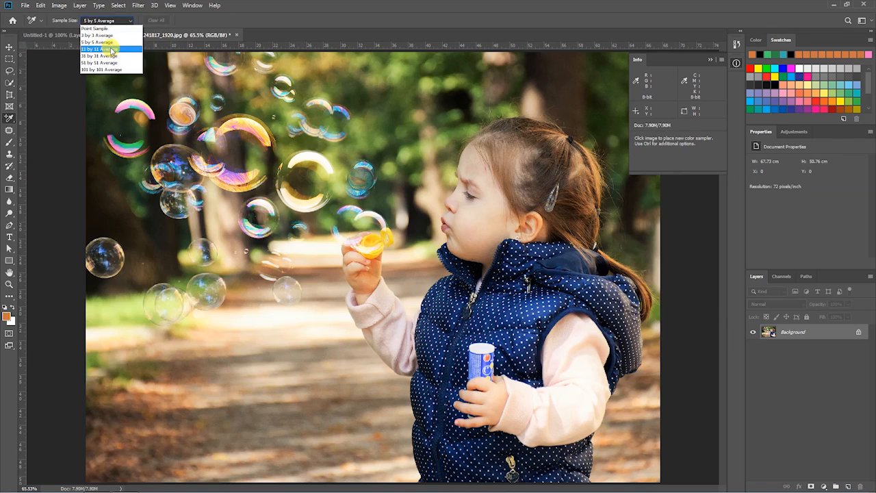
click(110, 35)
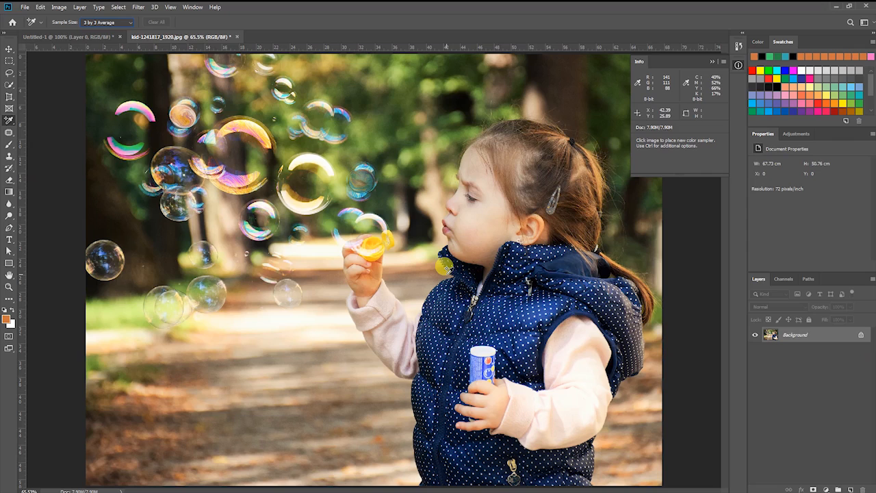
click(857, 336)
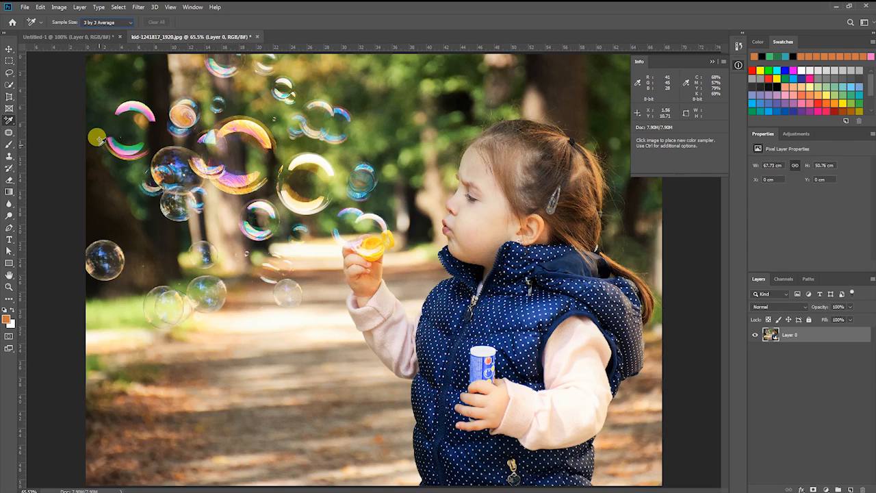
- Choose 3 by 3 Average as the sample size for sampling the photo's orange pixels at 12800% magnification
key(ctrl+plus)
key(ctrl+plus)
key(ctrl+plus)
key(ctrl+plus)
key(ctrl+plus)
key(ctrl+plus)
key(ctrl+plus)
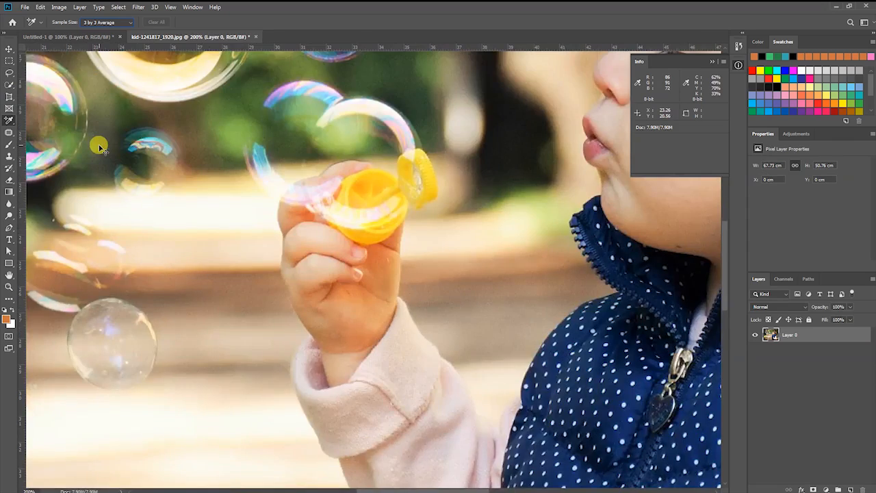
key(ctrl+plus)
key(ctrl+plus)
key(ctrl+plus)
key(ctrl+plus)
key(ctrl+plus)
key(ctrl+plus)
key(ctrl+plus)
key(ctrl+plus)
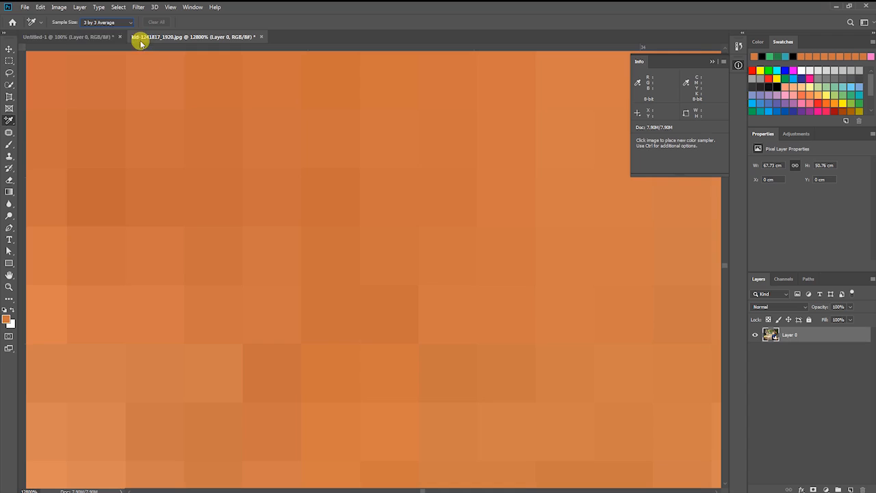
click(123, 23)
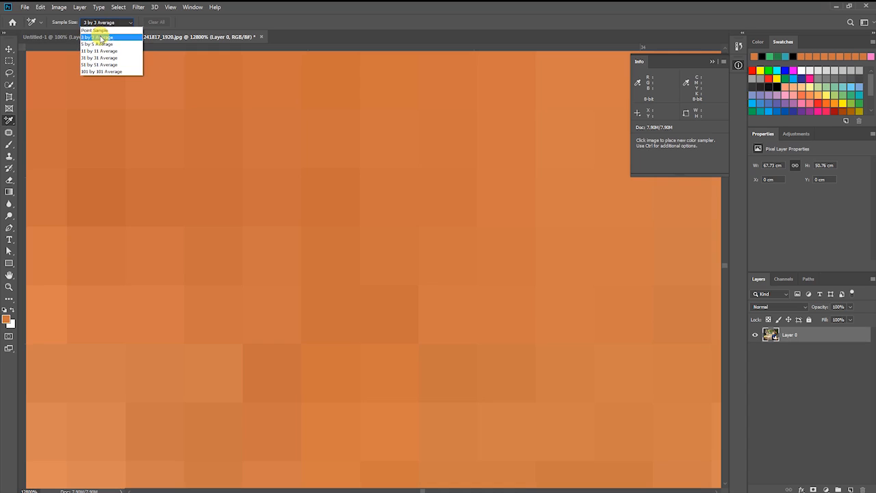
click(101, 38)
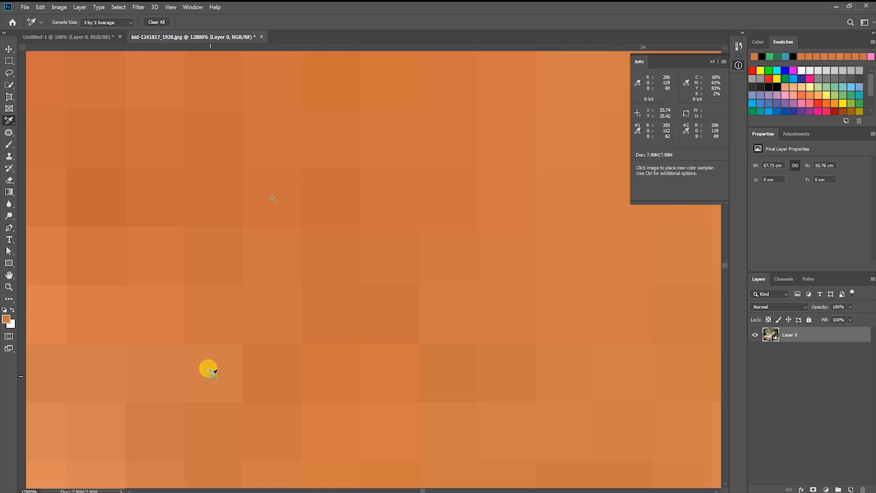
- Place one more colour sampler on the enlarged light orange pixels, clear all samplers and close the Info panel
click(97, 374)
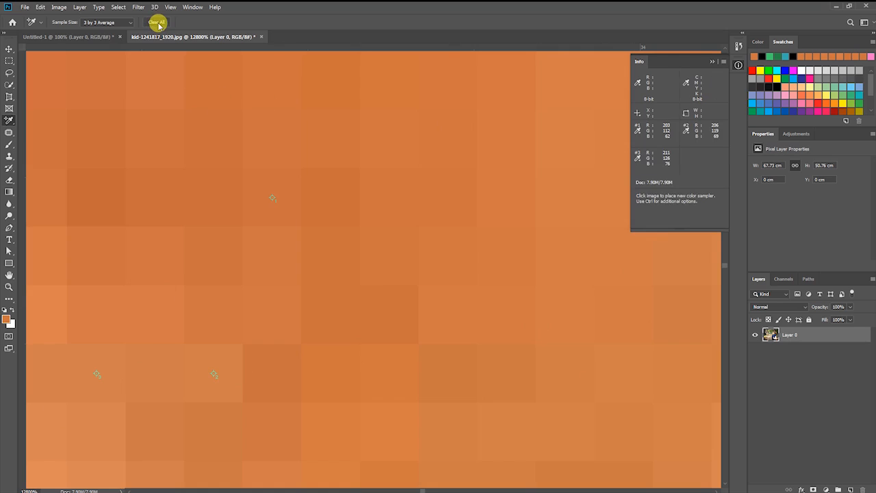
click(158, 25)
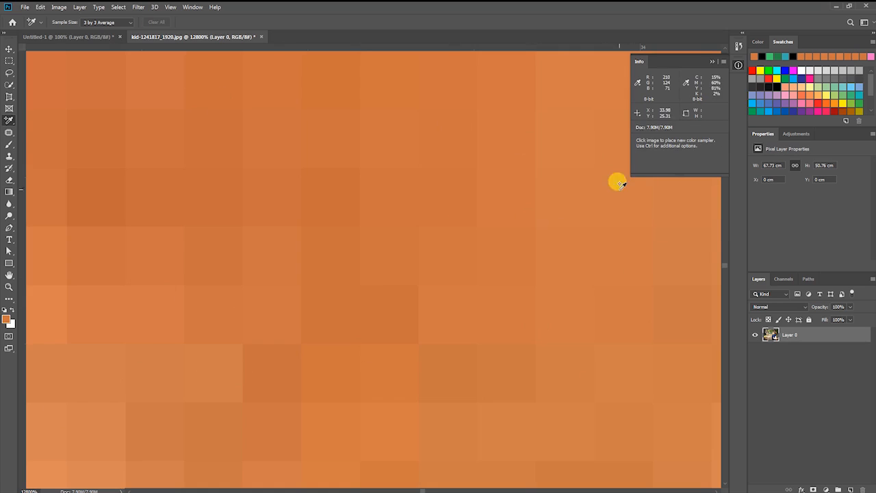
click(712, 61)
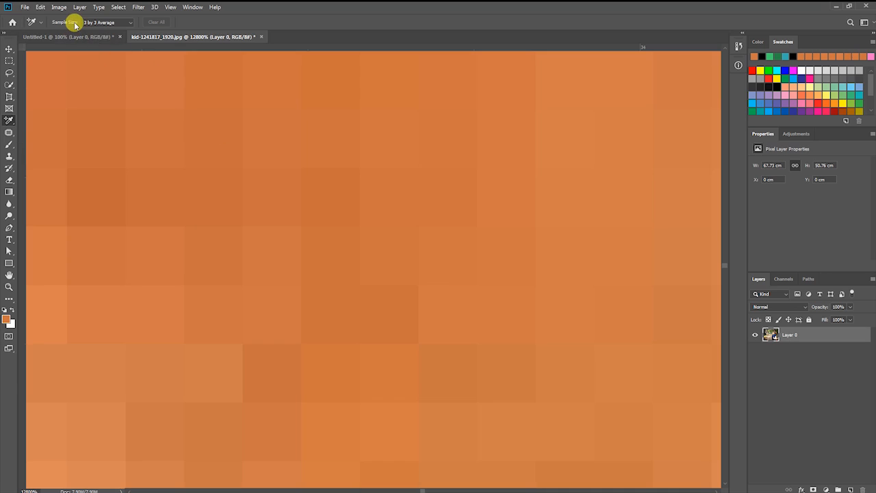
key(ctrl+0)
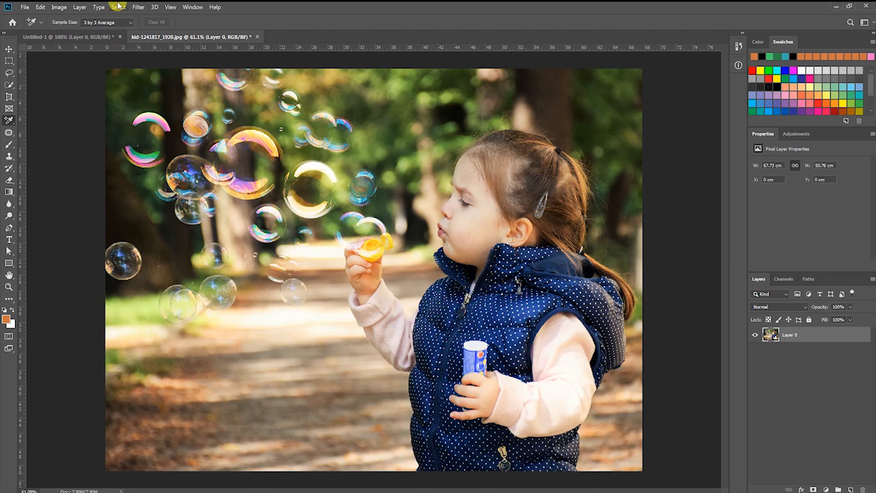
- Sample an olive green foreground colour from the bubble photo with the Eyedropper Tool
right_click(10, 119)
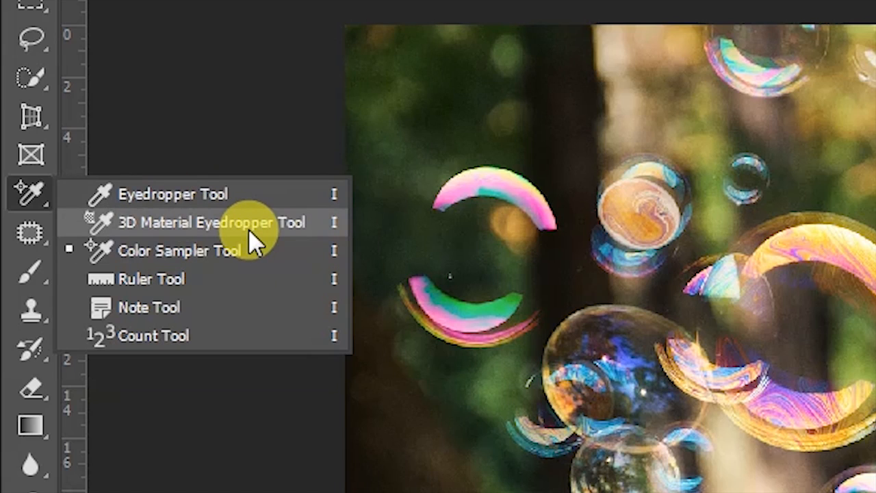
click(238, 196)
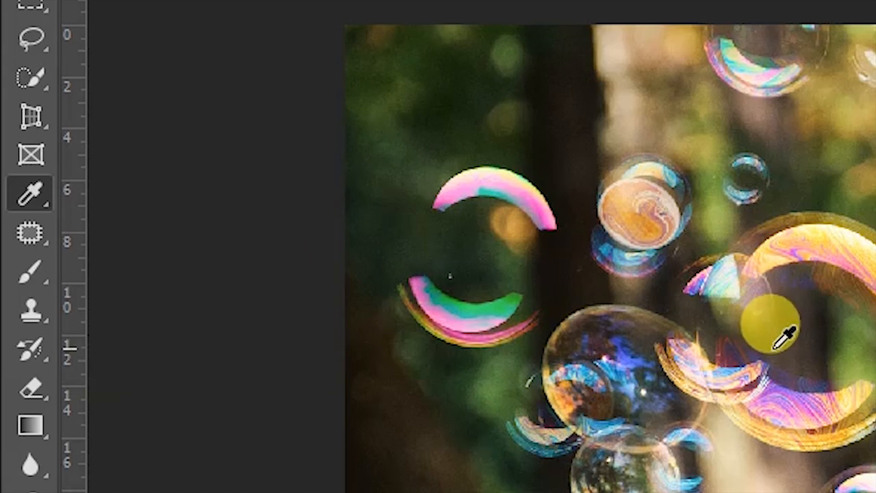
click(730, 334)
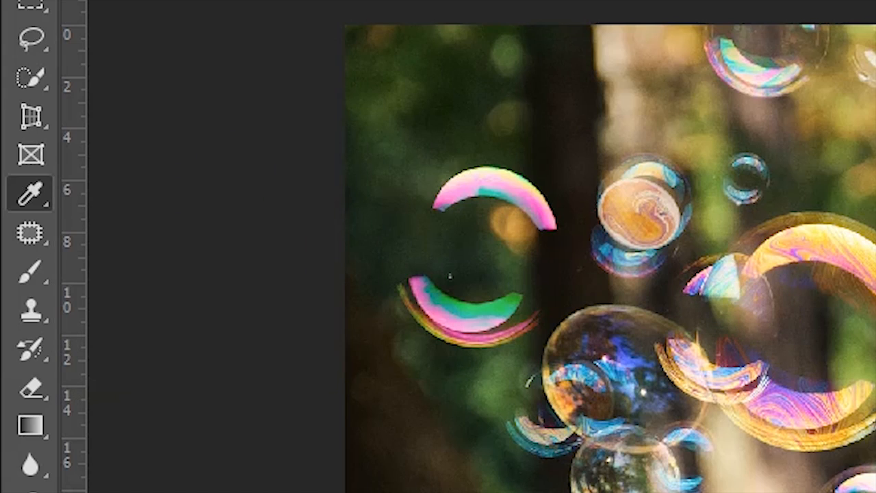
- Switch from the Eyedropper Tool to the Ruler Tool
click(28, 195)
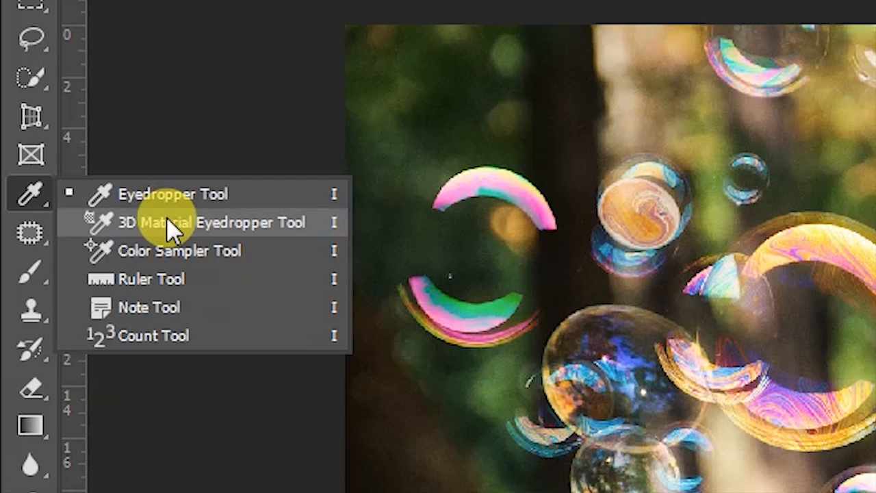
click(501, 1)
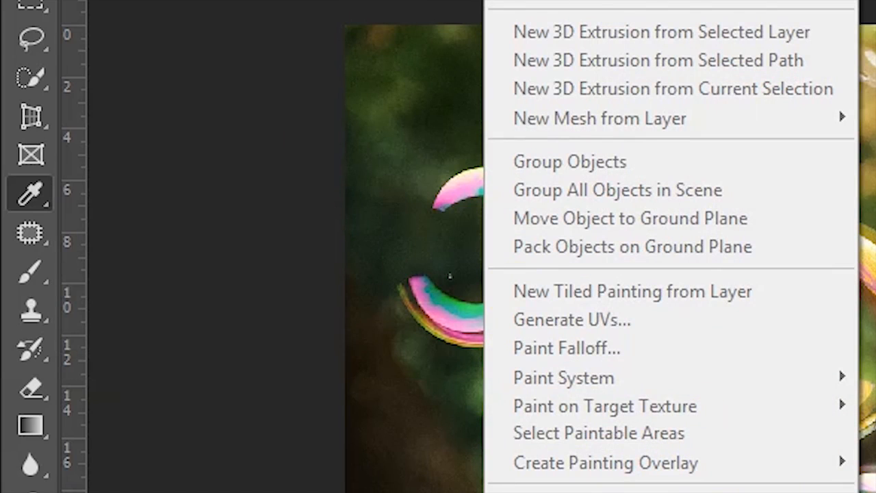
mouse_move(254, 1)
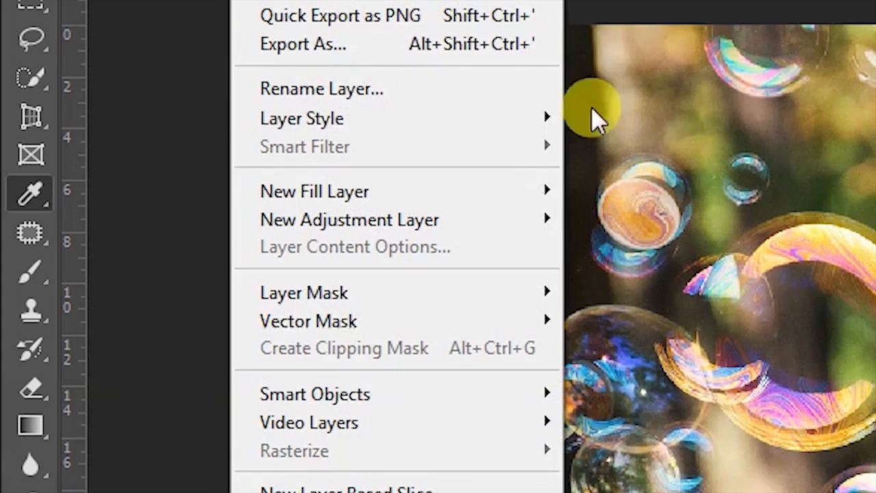
right_click(29, 195)
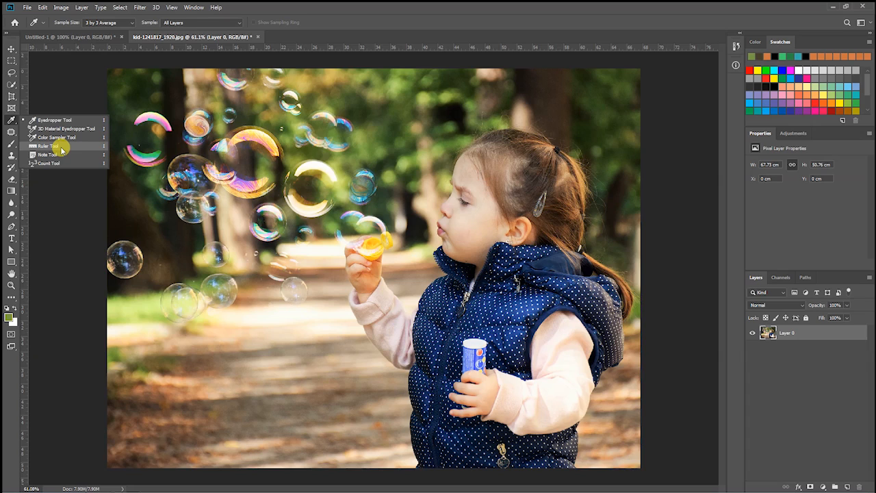
click(60, 147)
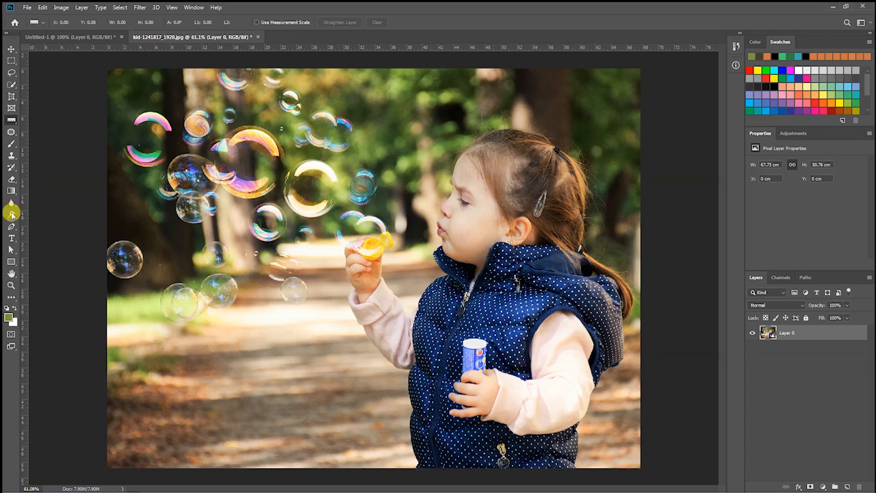
- In the Untitled-1 document, draw two green rectangles below the orange ones, about 545 px wide and about 284 × 358 px
right_click(12, 262)
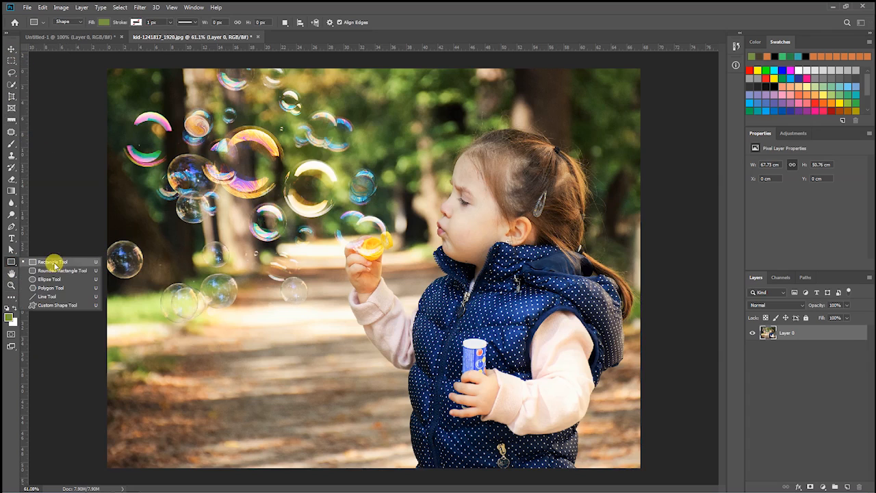
click(53, 260)
click(113, 37)
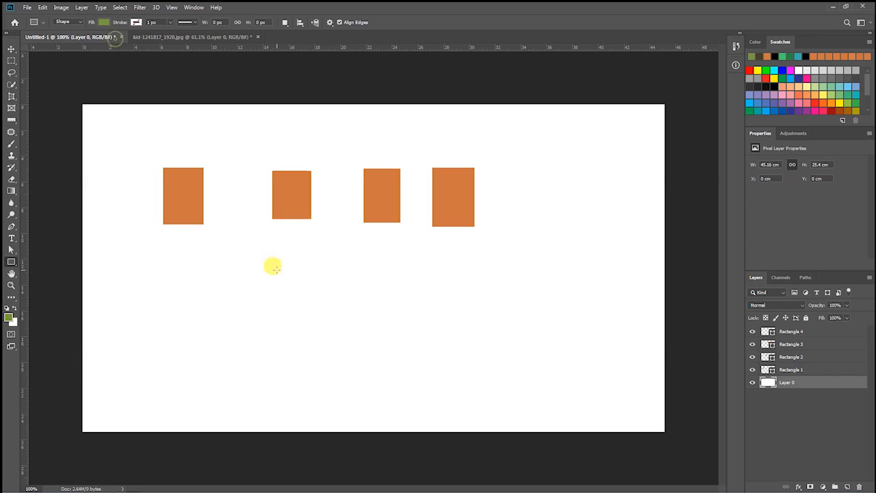
drag(221, 251, 471, 413)
mouse_move(512, 253)
mouse_down()
mouse_move(590, 367)
mouse_move(641, 415)
mouse_up()
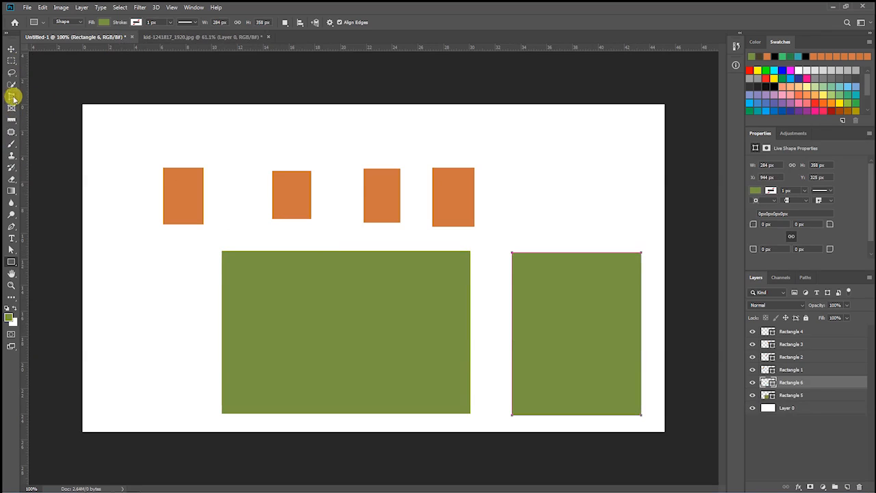
- Measure the width of the wide green rectangle with the Ruler Tool
click(11, 120)
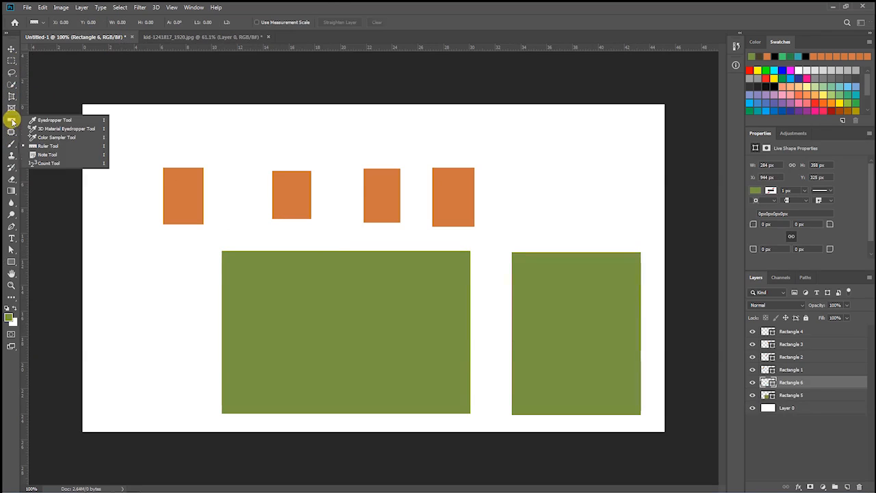
click(54, 143)
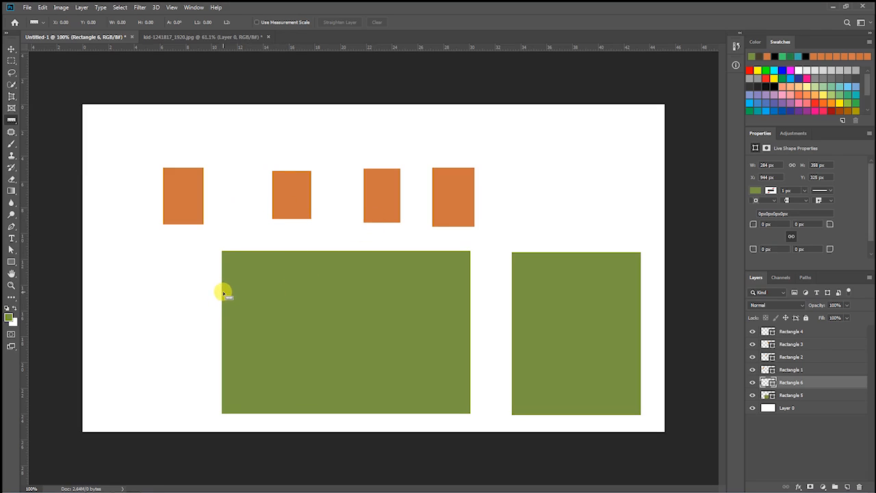
drag(221, 292, 452, 302)
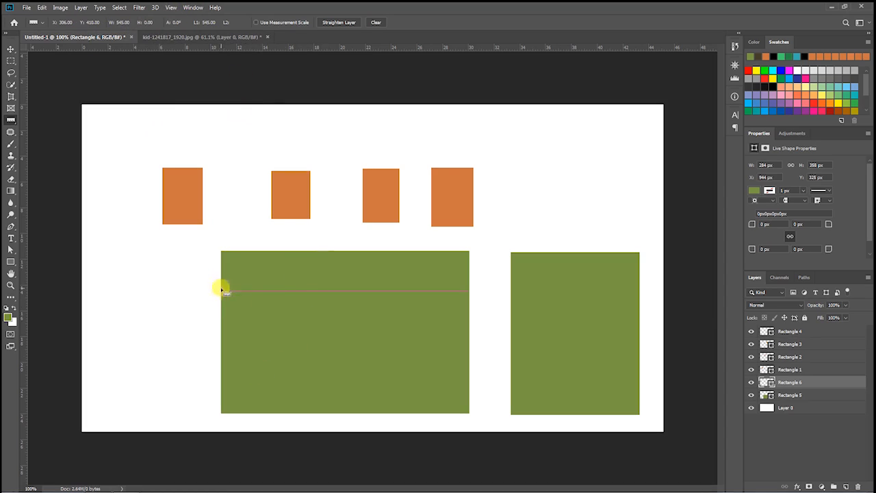
- Show the Info panel and measure the wide green rectangle's width, height and diagonal with the Ruler Tool
click(193, 7)
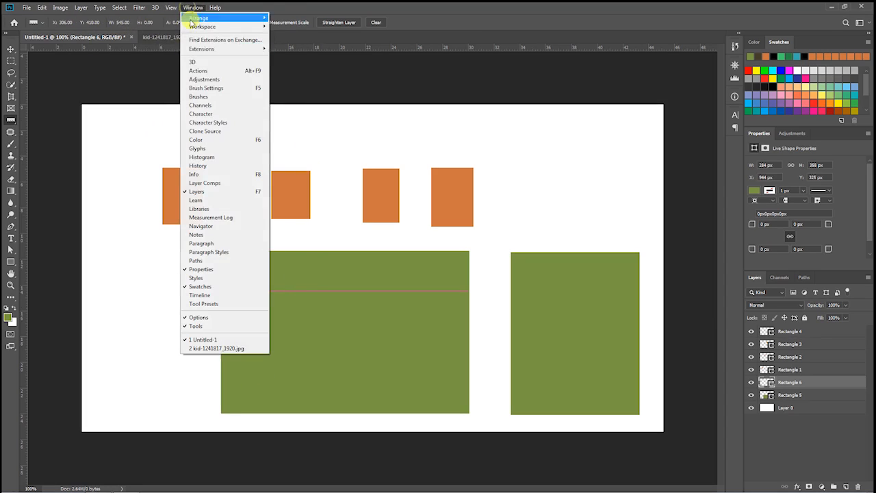
click(205, 173)
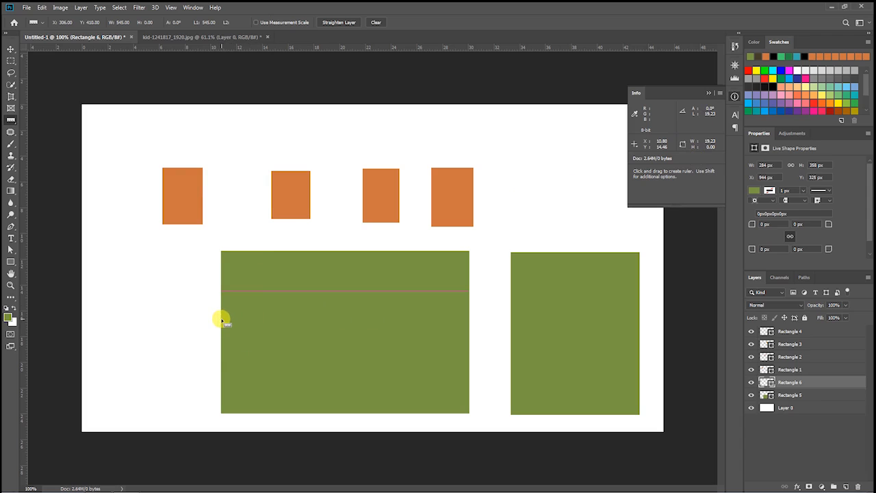
drag(222, 319, 469, 336)
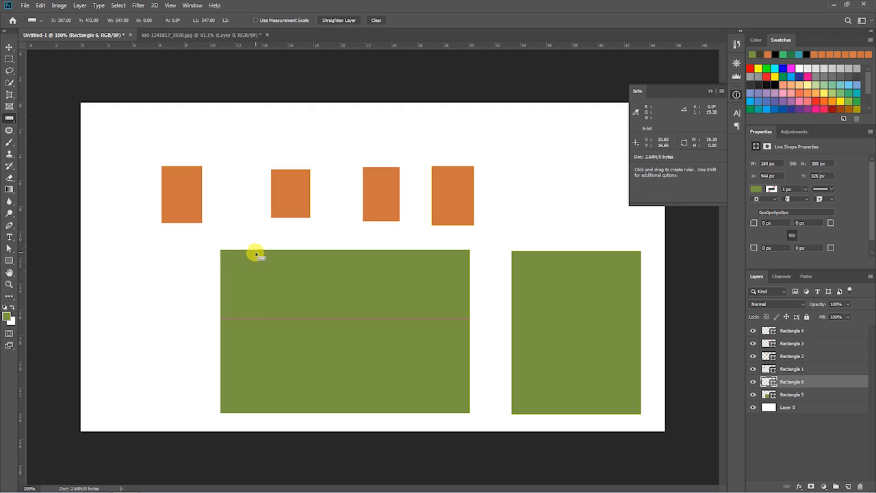
drag(256, 254, 261, 401)
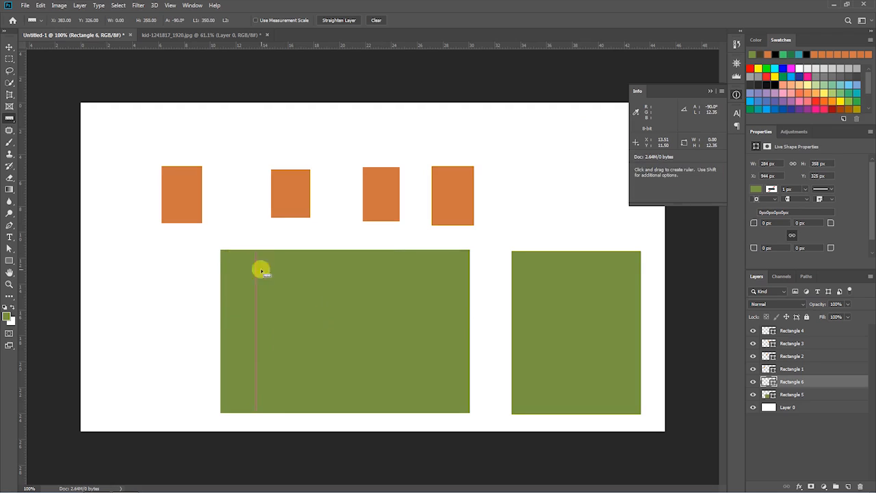
drag(221, 253, 463, 408)
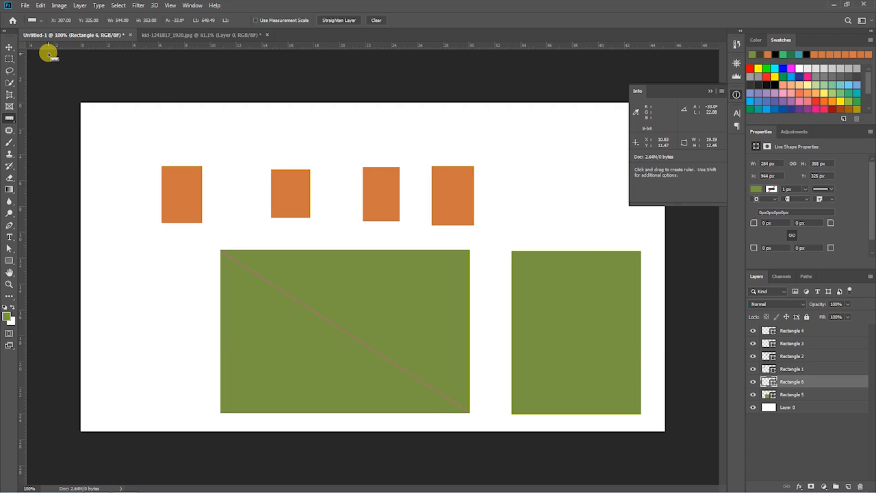
- Open the picture-frame-755804 image from the New folder
key(ctrl+o)
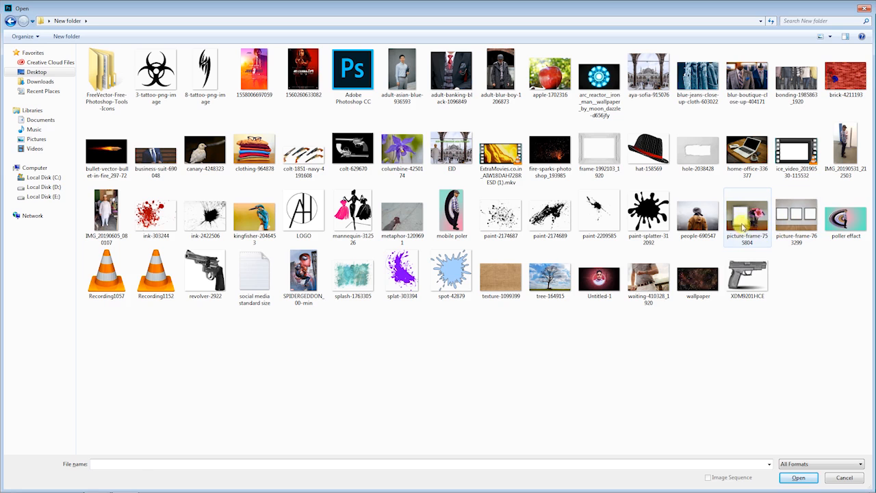
click(742, 222)
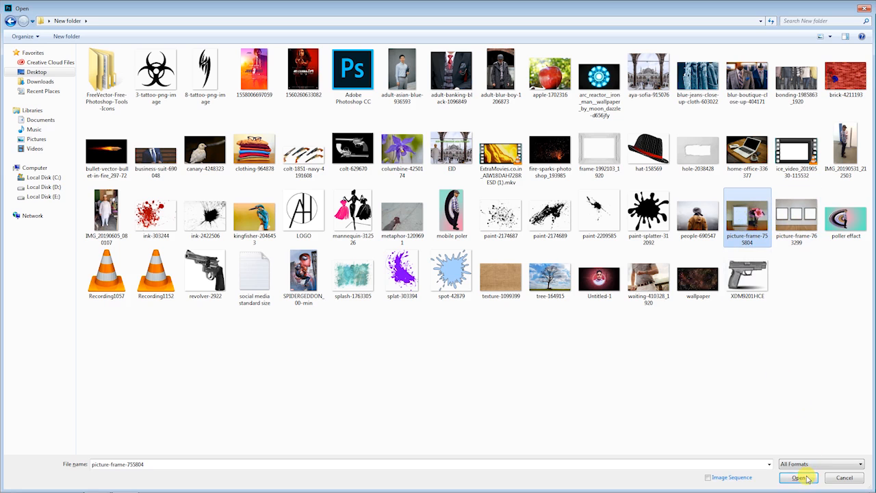
click(798, 477)
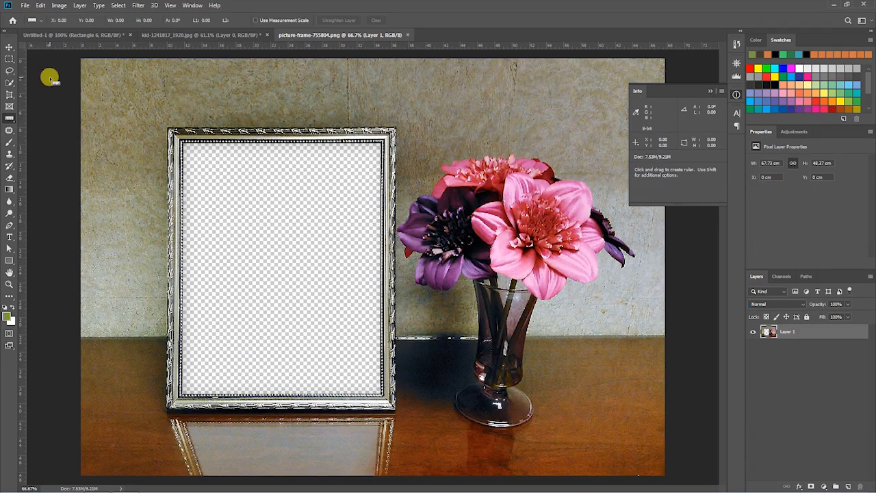
- Close the Info panel, rotate the picture frame layer about 37° counter-clockwise and apply the transform
click(12, 48)
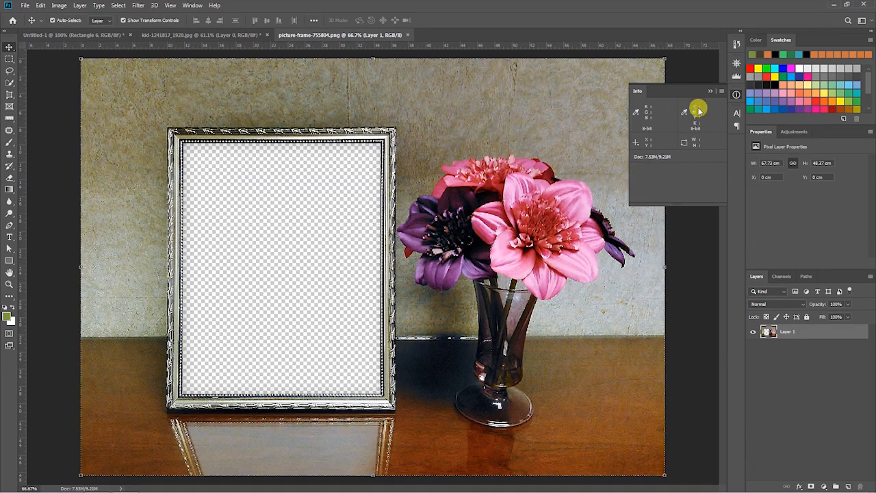
click(710, 90)
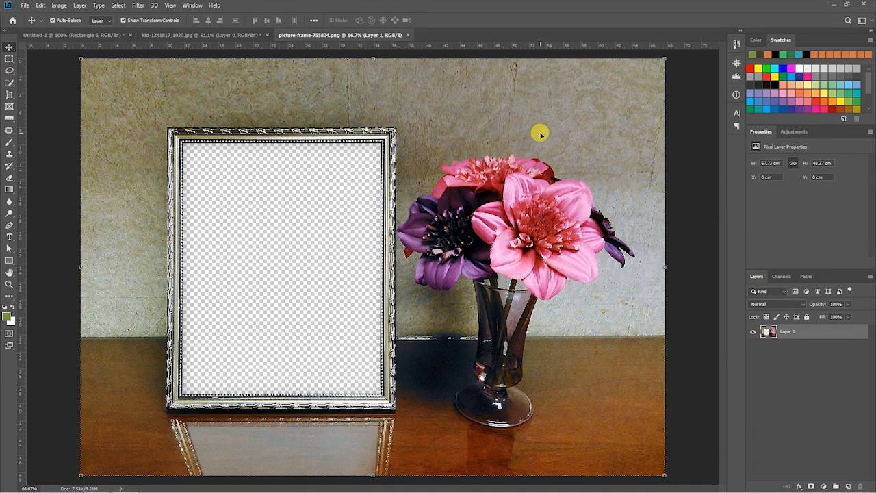
click(665, 59)
drag(669, 57, 445, 35)
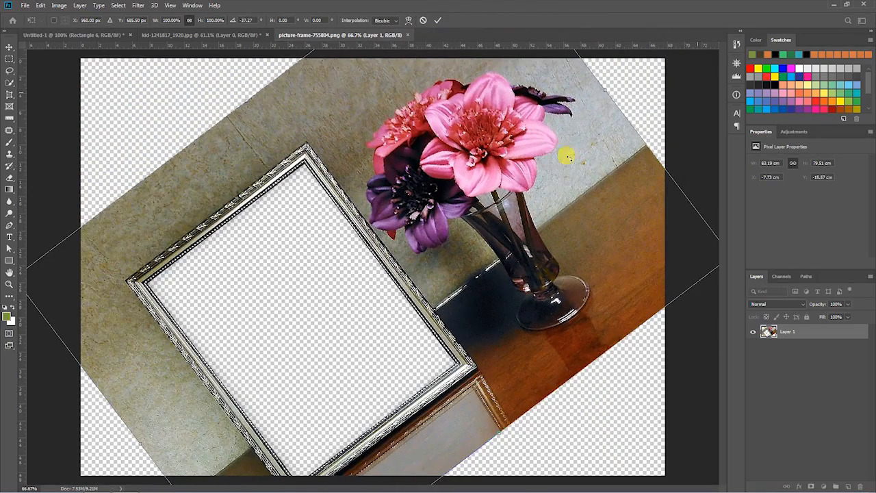
click(436, 20)
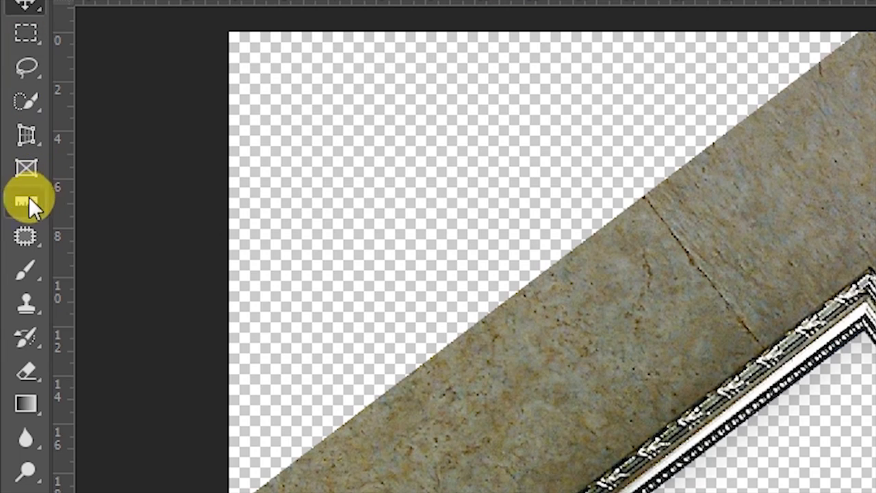
- Draw a Ruler line along the tilted picture frame's upper edge, from one corner to the other
right_click(10, 118)
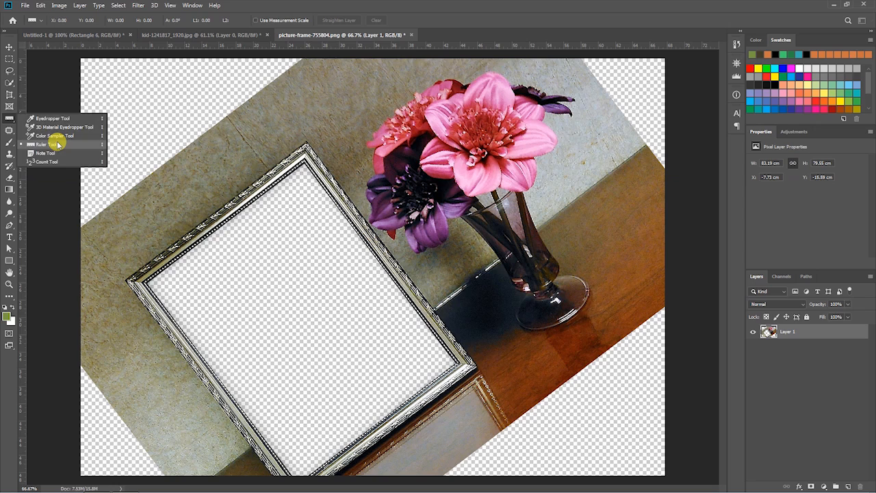
click(162, 271)
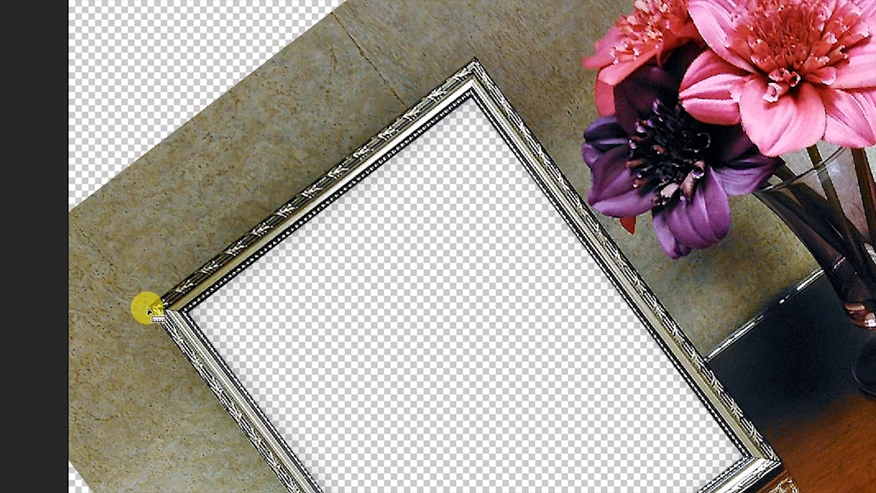
drag(147, 310, 474, 63)
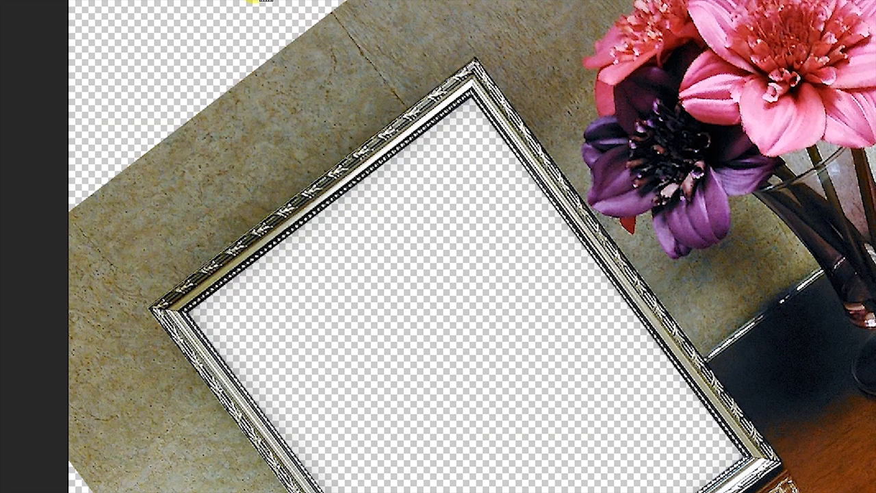
- Try rotating the canvas by the ruler line's angle, 37.17° clockwise, and undo the rotation
click(130, 12)
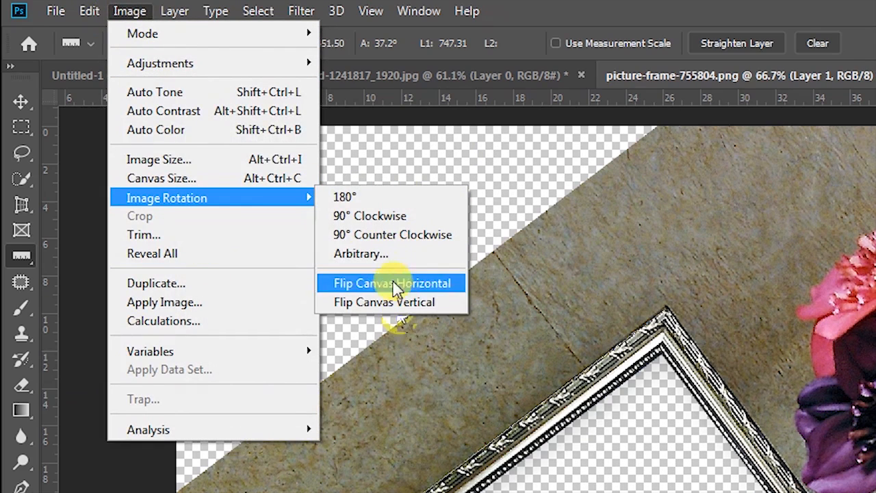
click(382, 254)
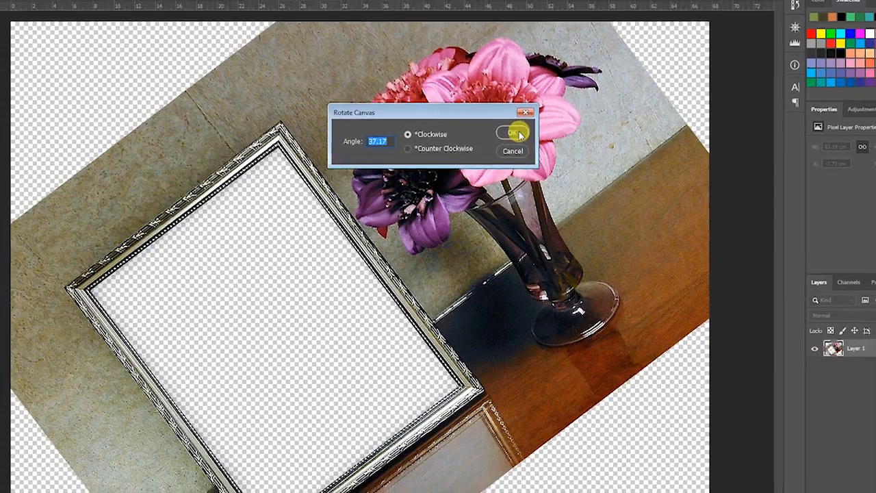
click(517, 134)
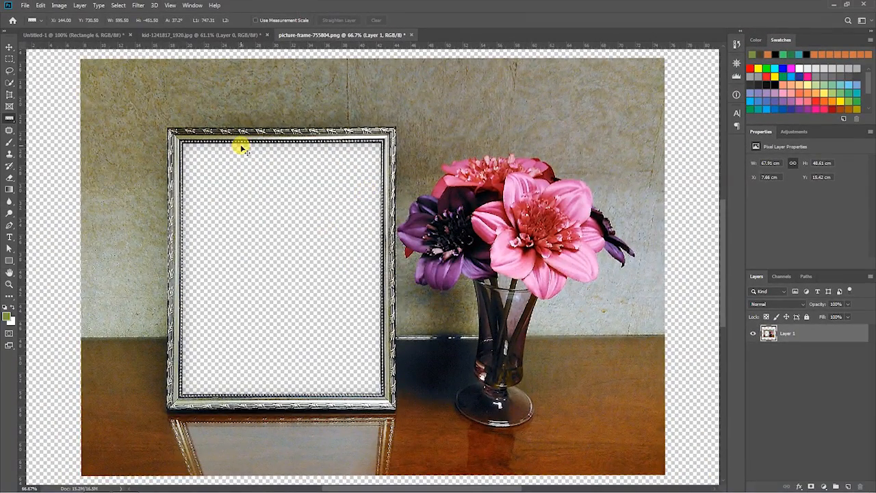
key(ctrl+z)
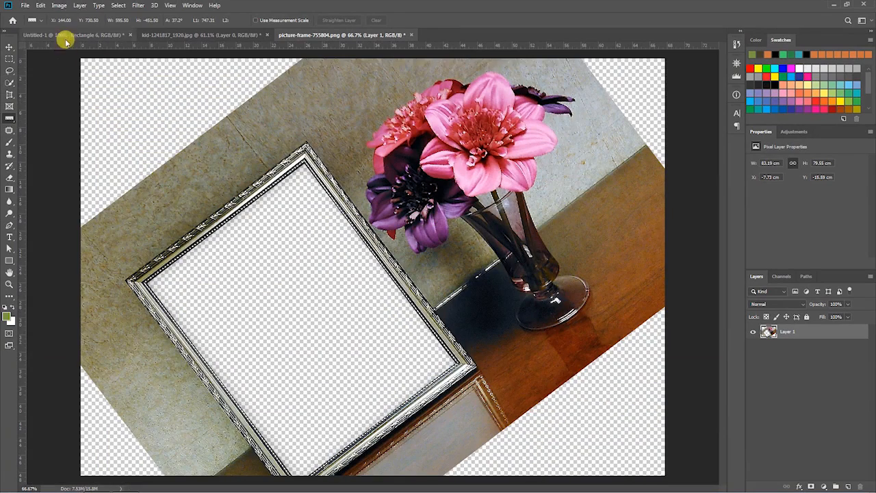
- Draw a new Ruler line along the tilted frame's upper edge and rotate the canvas by its angle, 37.37° clockwise
drag(127, 280, 305, 144)
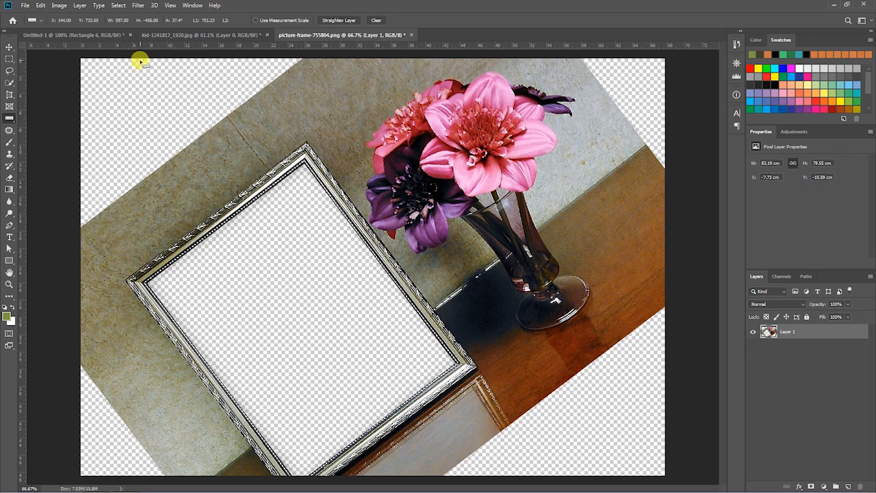
click(59, 5)
mouse_move(110, 94)
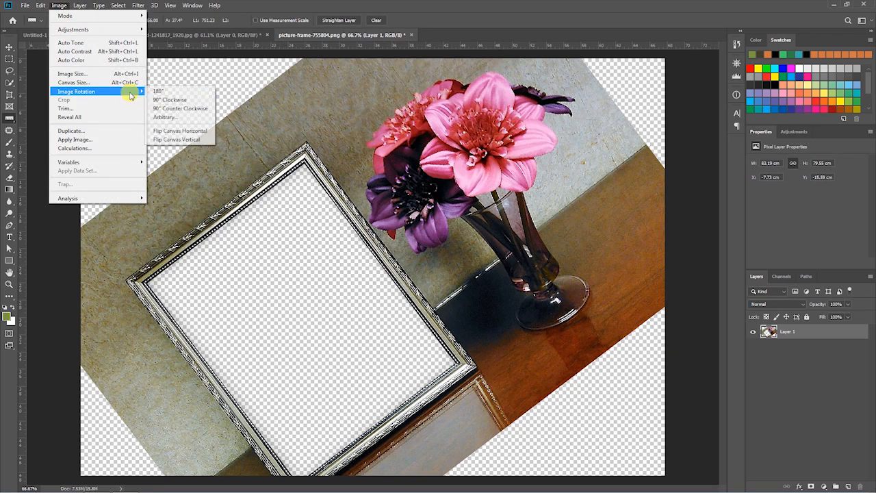
click(188, 119)
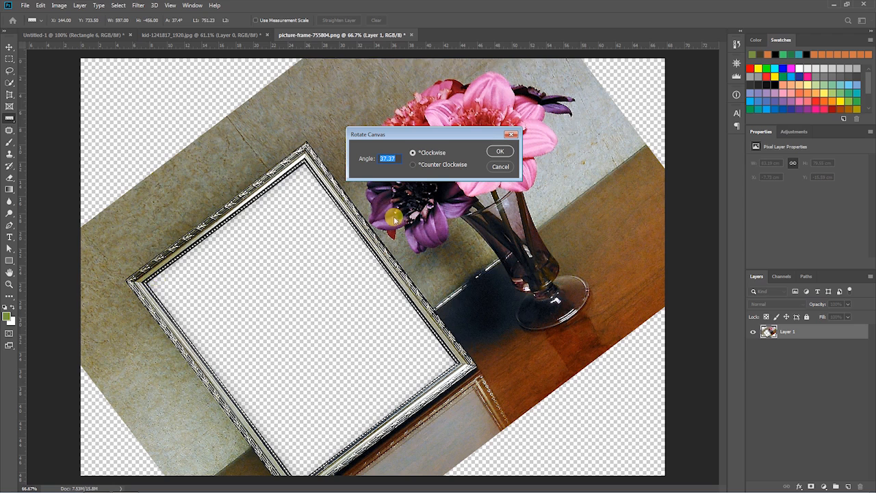
click(500, 151)
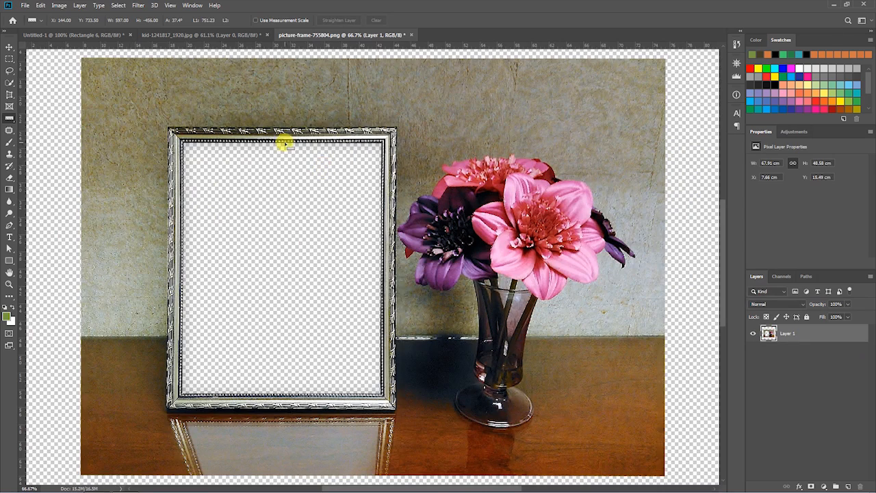
- Switch to the kid-1241817_1920 image, activate the Note Tool and enter the author's full name for its notes
click(188, 35)
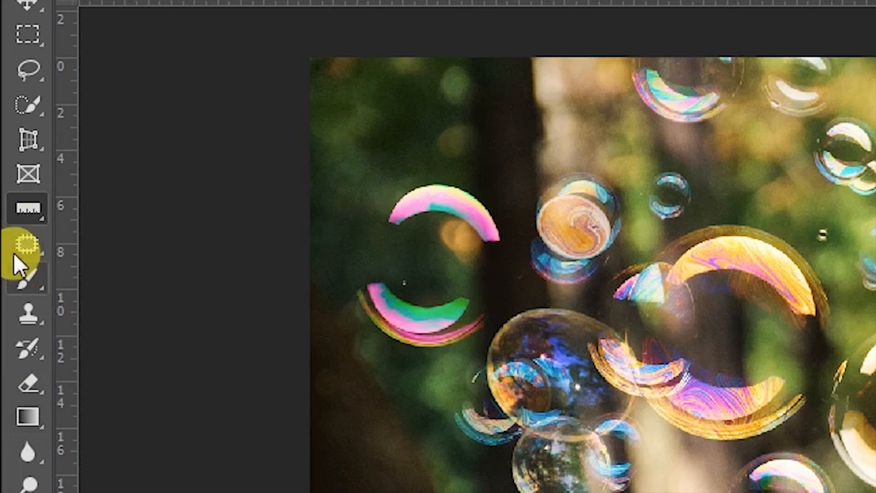
right_click(13, 116)
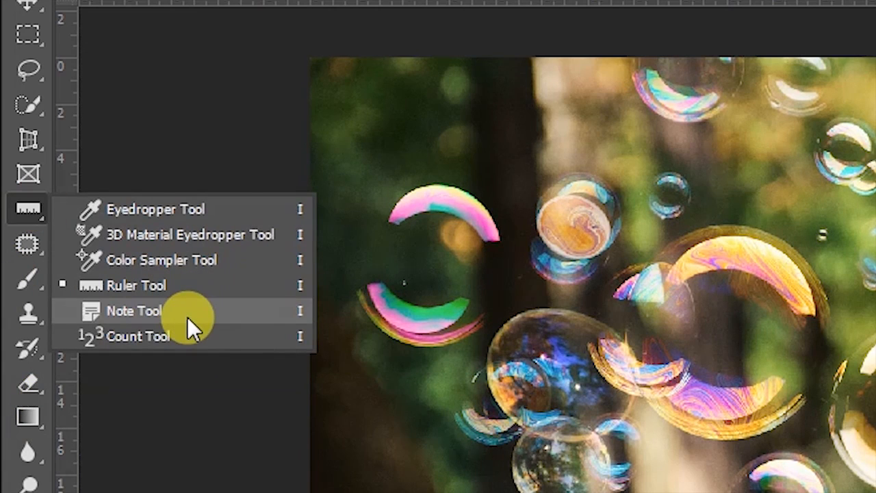
click(82, 310)
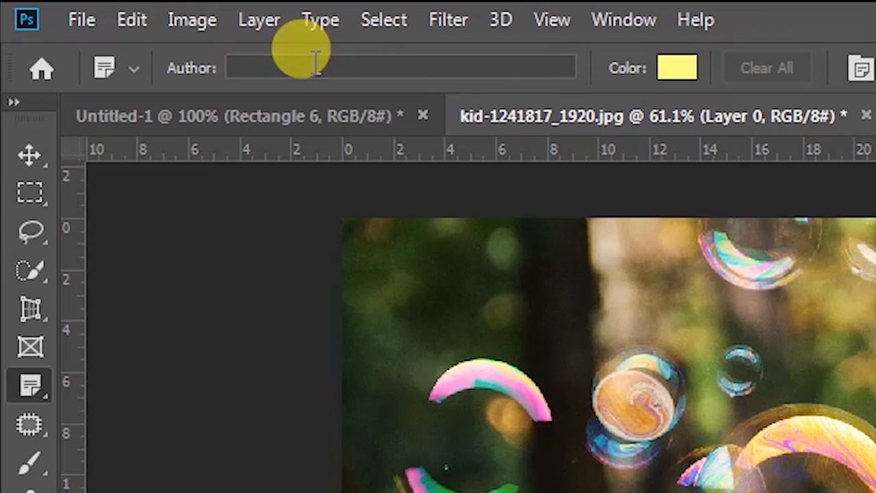
click(315, 64)
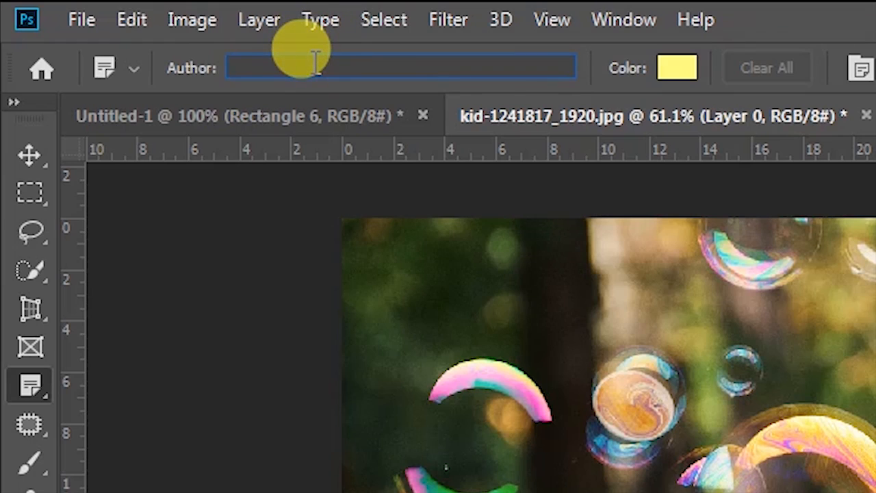
text(galib hasan)
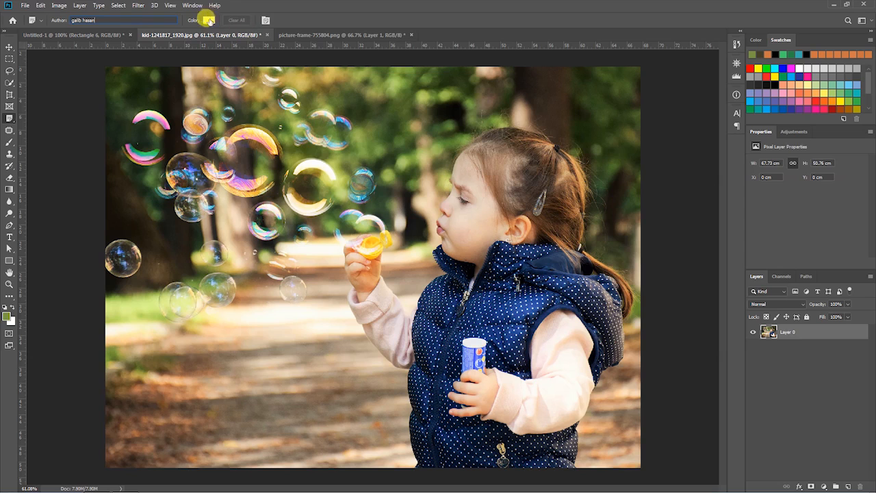
- Place three yellow notes around the path, write a person's name in them, delete all notes and hide the Notes panel
click(163, 320)
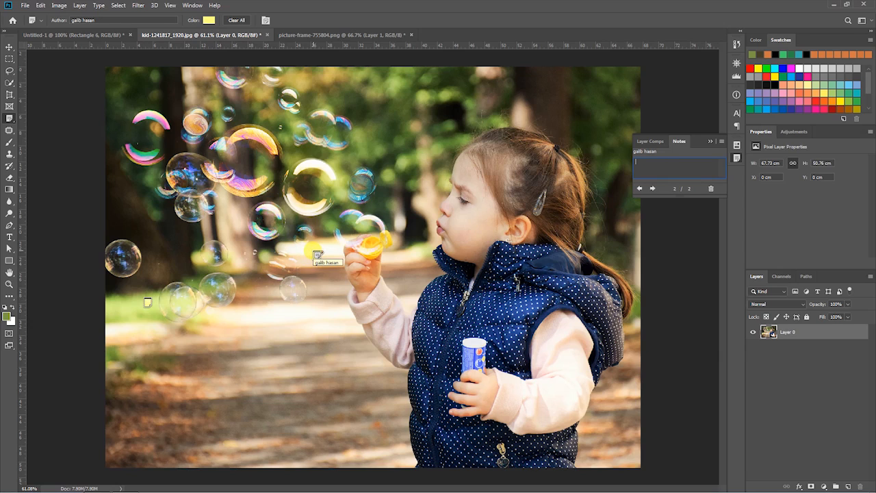
text(galib hasan)
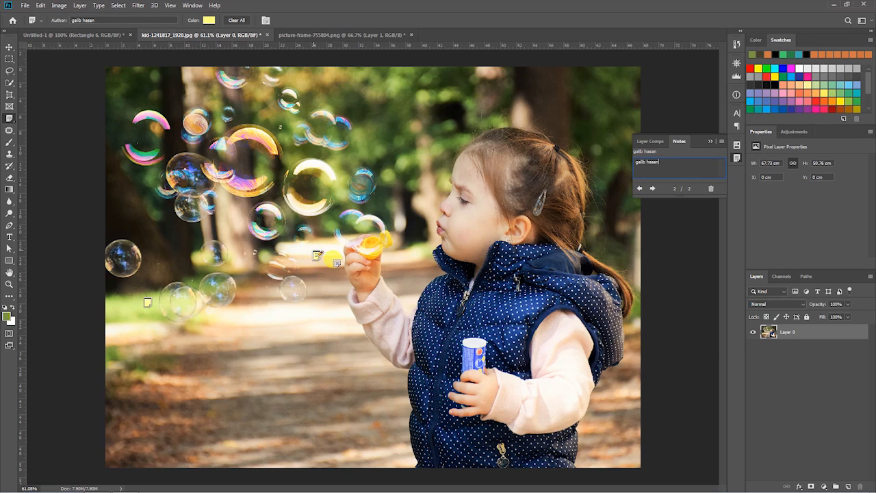
click(281, 290)
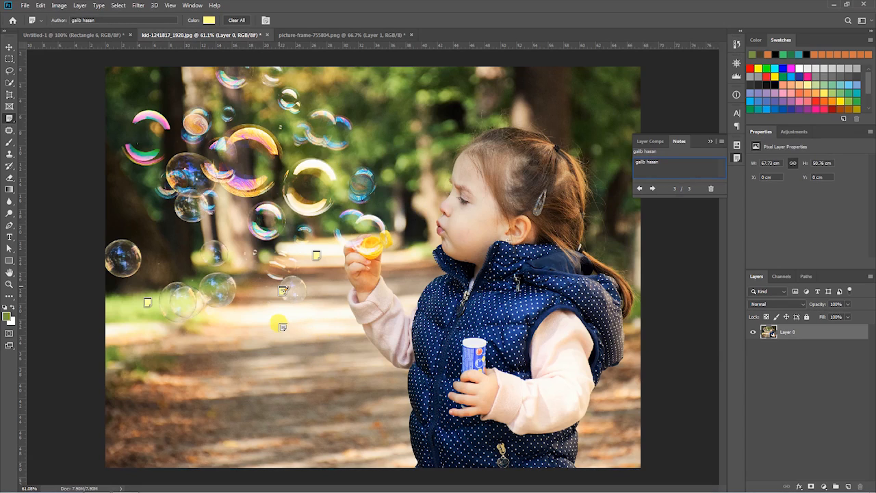
click(238, 21)
click(395, 185)
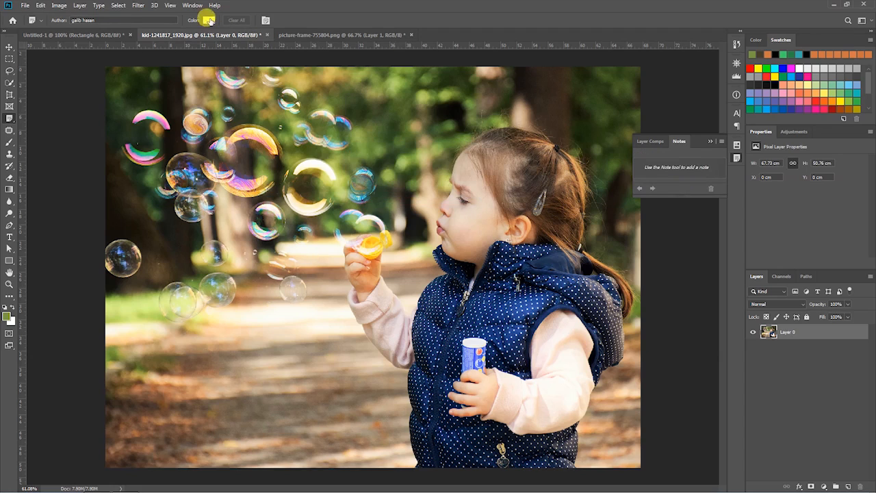
click(265, 21)
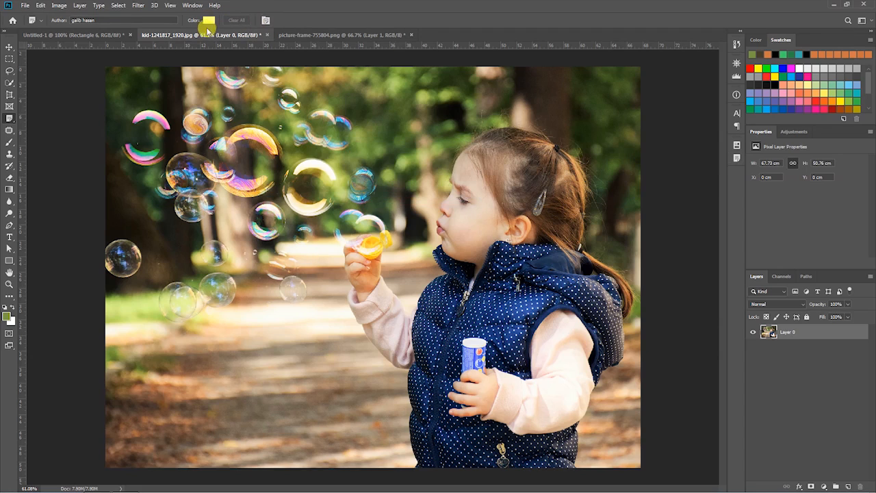
- Try several hues for the note colour and set it to pink, f87fad
click(208, 20)
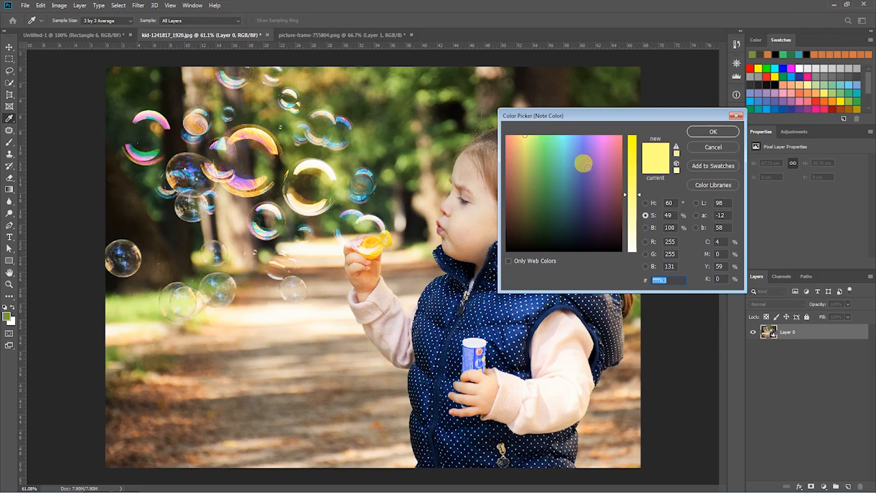
click(537, 161)
click(541, 204)
click(598, 177)
click(583, 205)
click(618, 182)
click(616, 149)
click(618, 181)
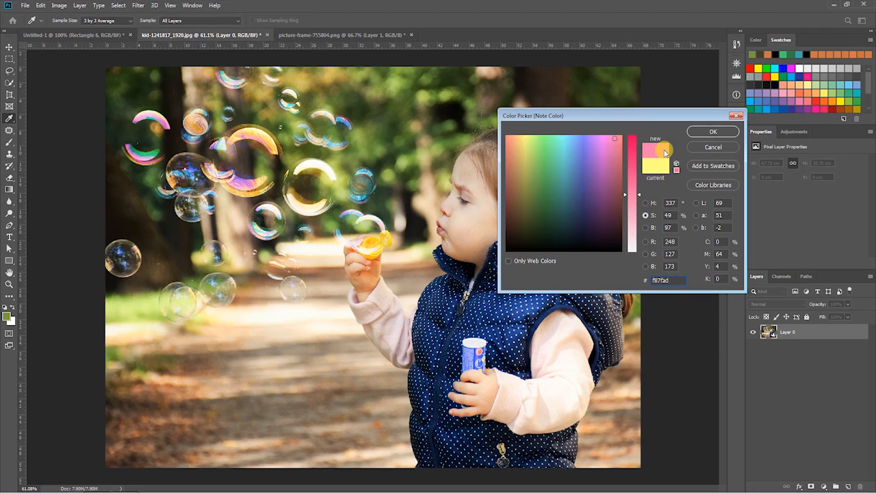
click(712, 131)
- Place a pink note with sample text beside the girl's hand, delete all notes and collapse the Notes panel
click(329, 275)
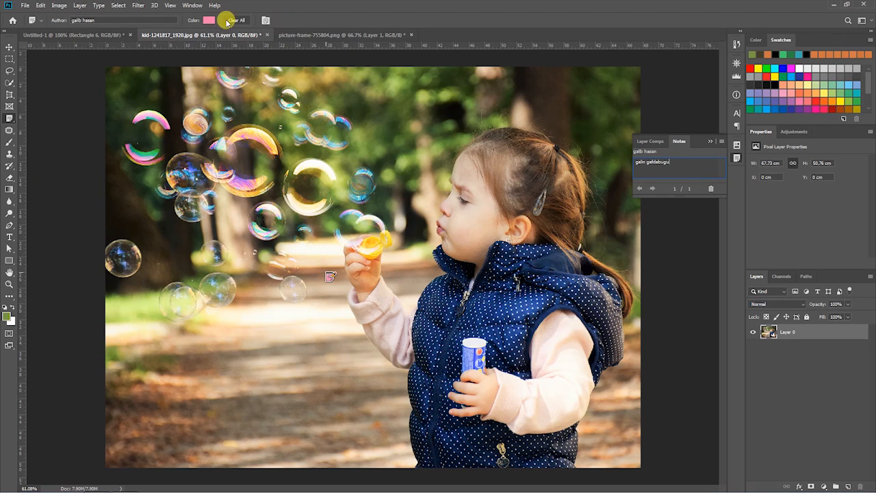
click(236, 20)
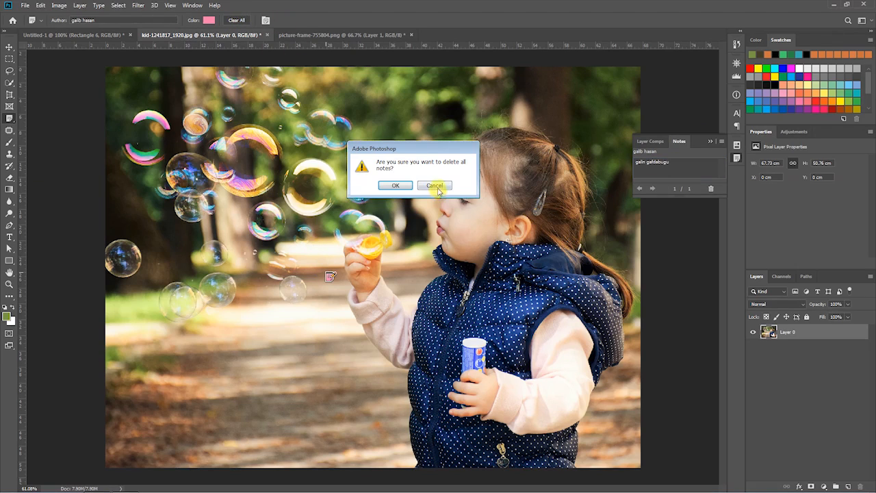
click(403, 186)
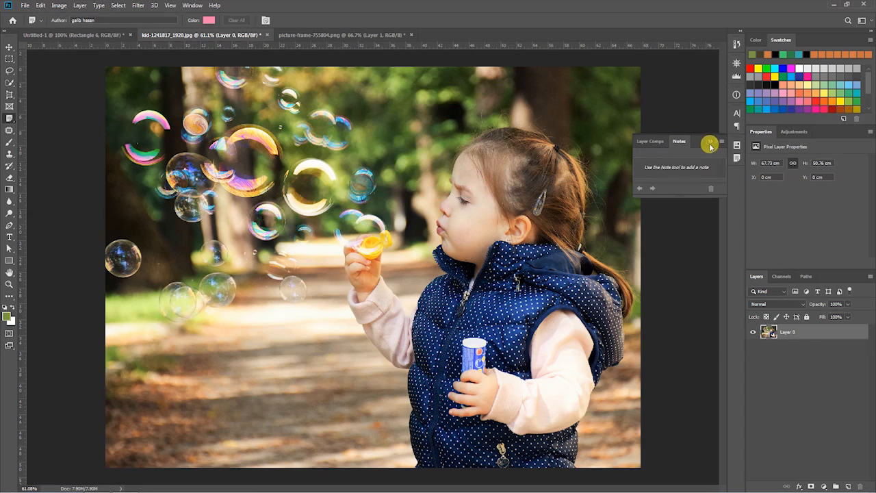
click(711, 145)
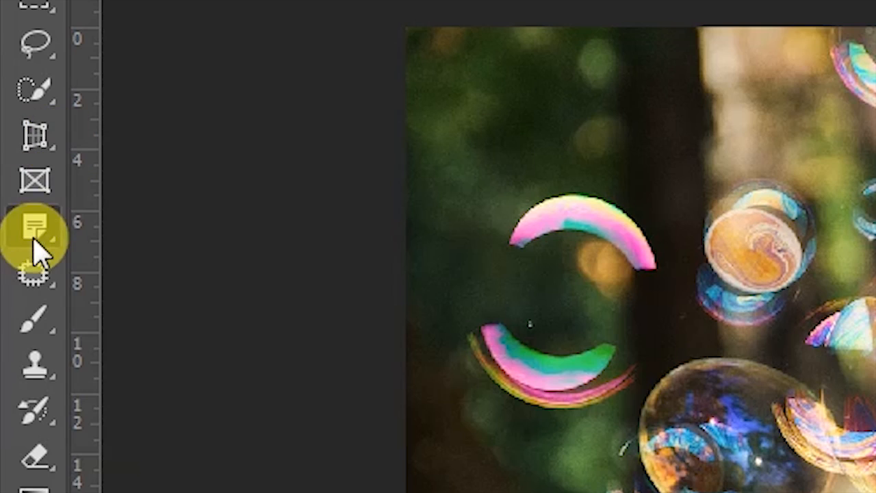
- Activate the Count Tool and look through the picture frame, kid and Untitled-1 documents
click(36, 231)
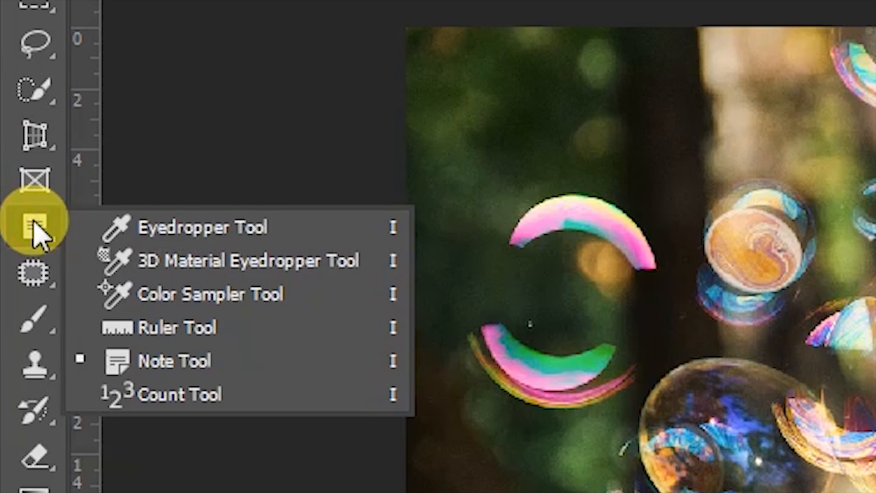
click(253, 411)
click(354, 36)
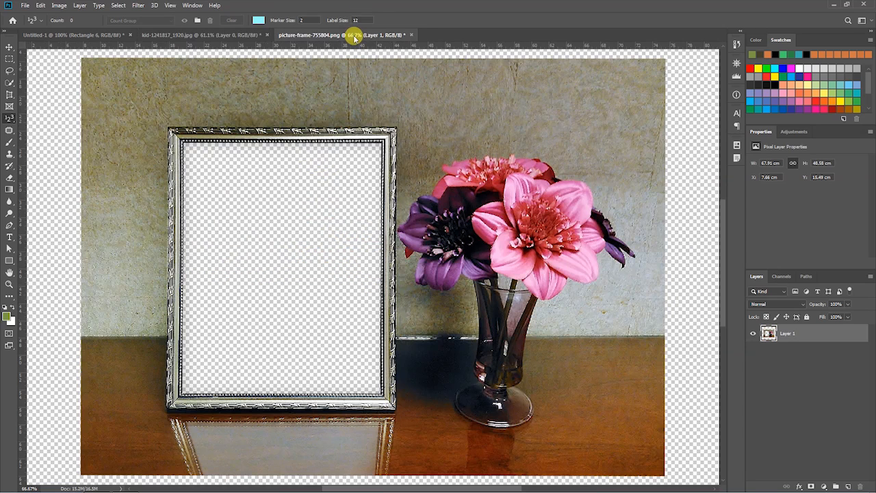
click(223, 35)
click(94, 35)
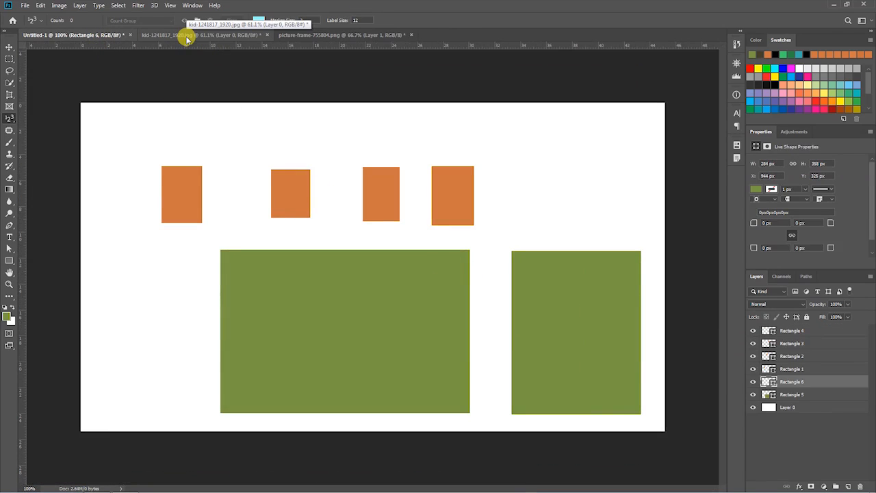
- Open pedestrians-1209316_1920 from New folder (2) on the Desktop and unlock its Background layer
key(ctrl+o)
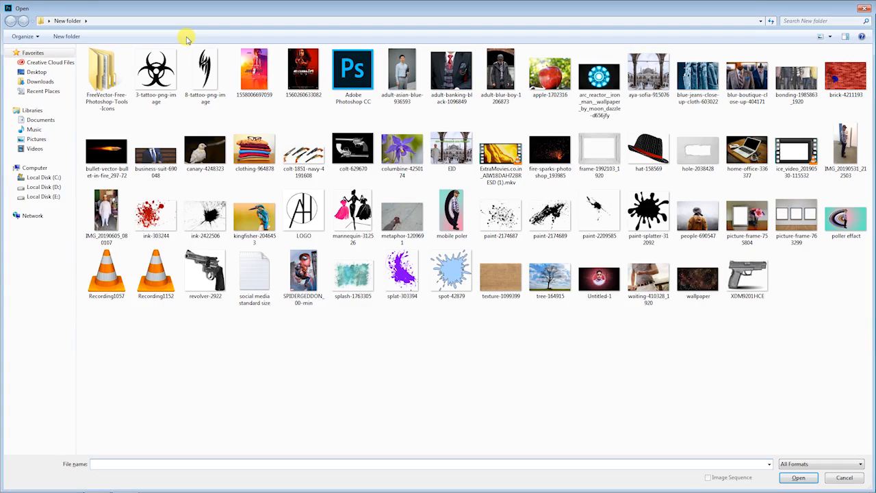
click(37, 72)
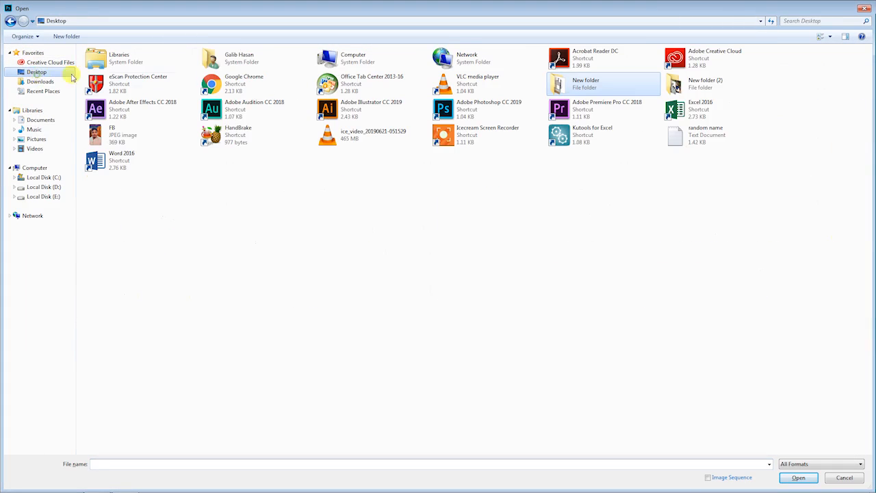
double_click(693, 82)
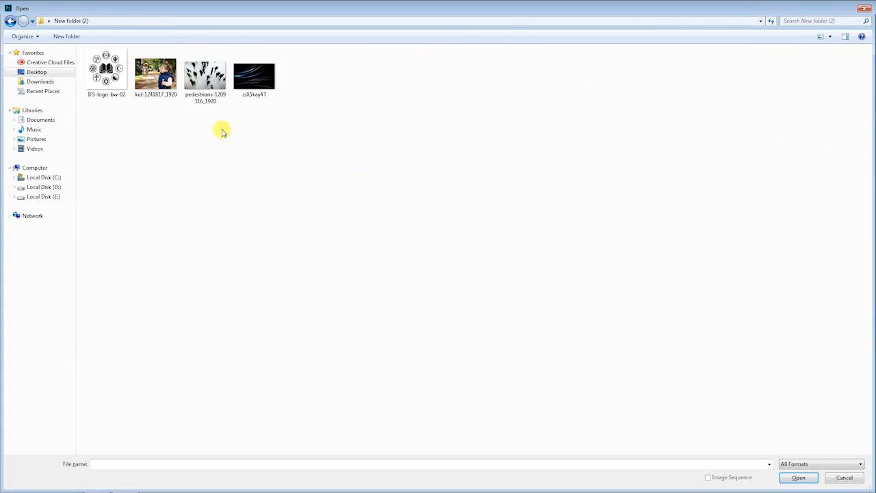
click(205, 88)
click(812, 479)
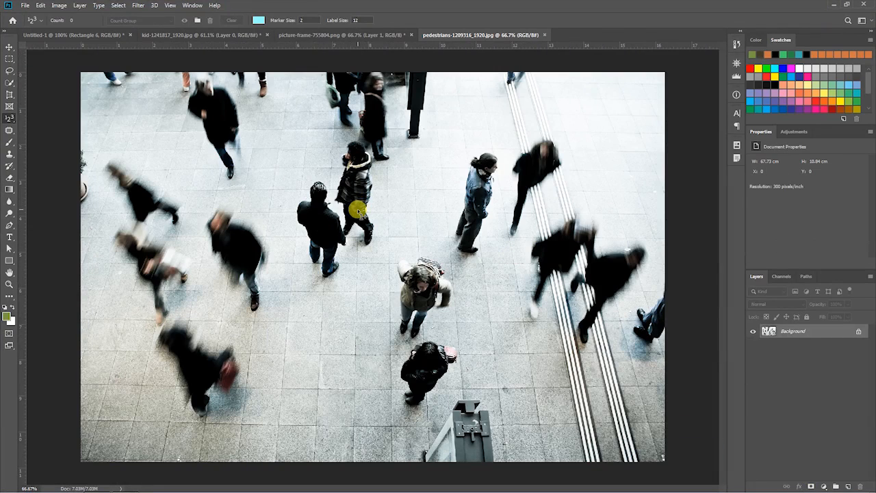
click(858, 331)
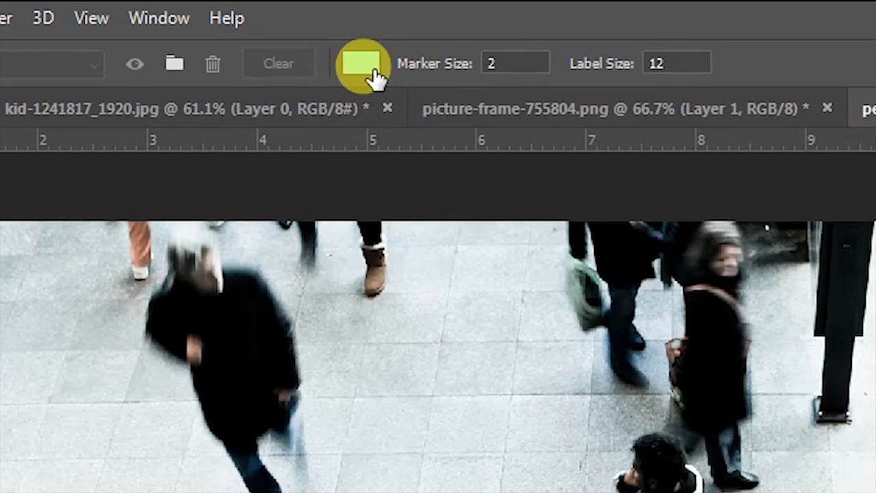
- Set the count colour to bright red, with a marker size of 1 and a label size of 8
click(374, 71)
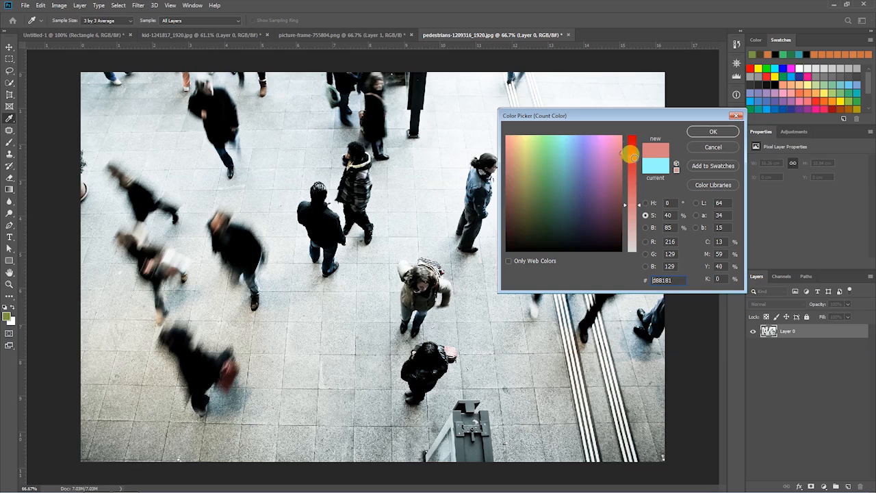
drag(631, 155, 631, 138)
click(713, 131)
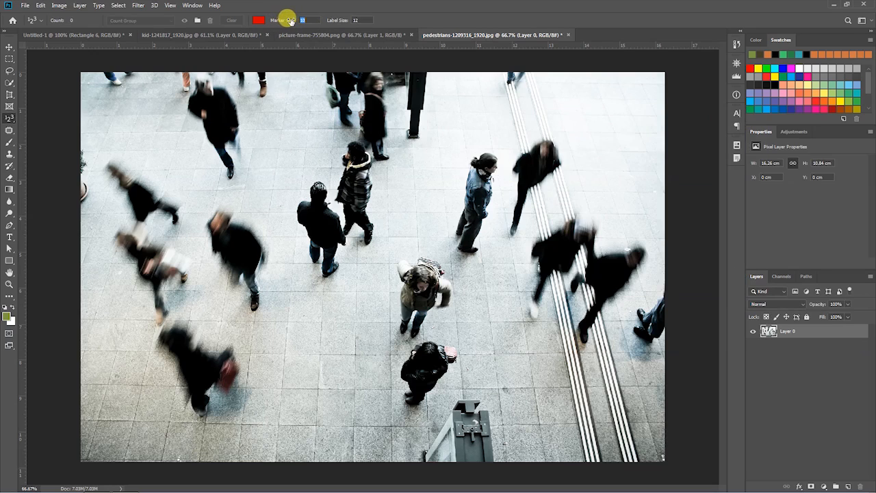
mouse_move(329, 24)
mouse_down()
mouse_move(365, 22)
mouse_move(345, 26)
mouse_up()
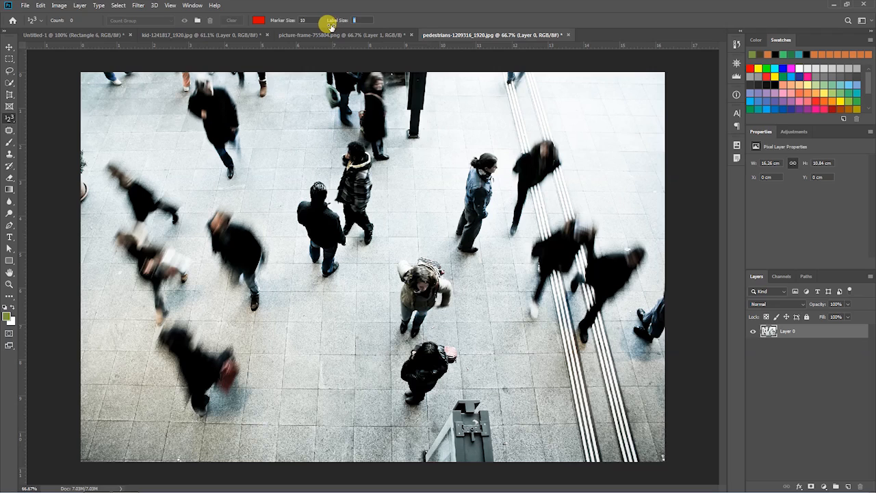
drag(290, 21, 261, 19)
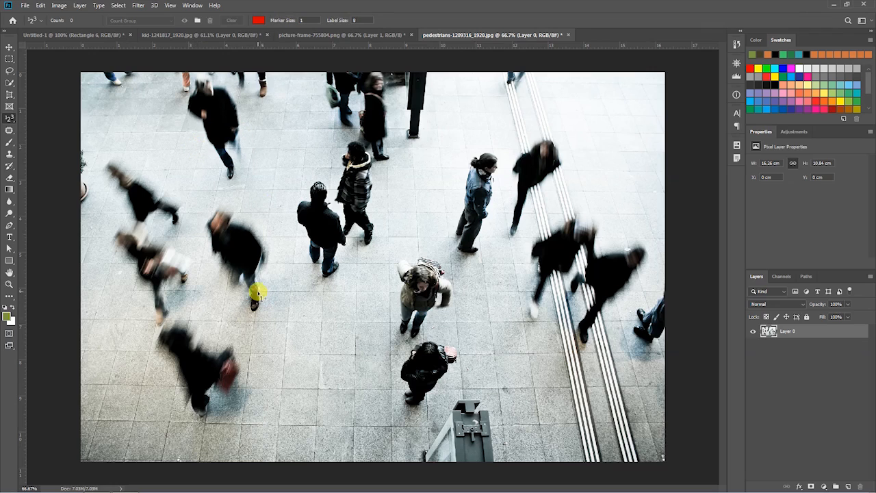
- Place count markers on four pedestrians: lower left, lower centre, the one above it, and the one at the right edge
click(196, 370)
click(429, 375)
click(417, 286)
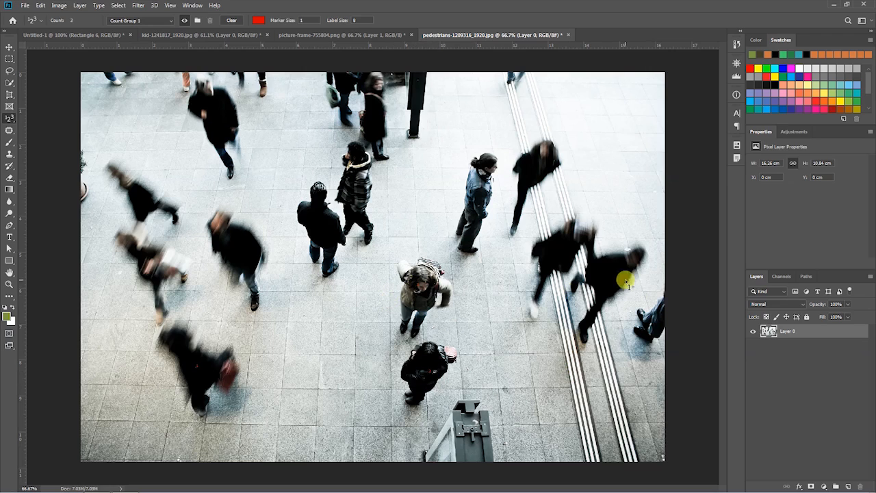
click(656, 318)
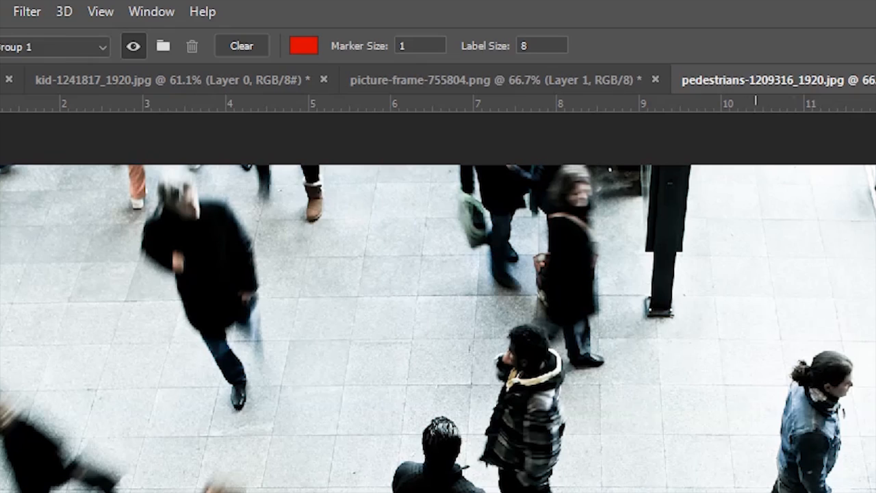
- Increase the count group's marker size to 10 and its label size to 47
drag(376, 51, 466, 61)
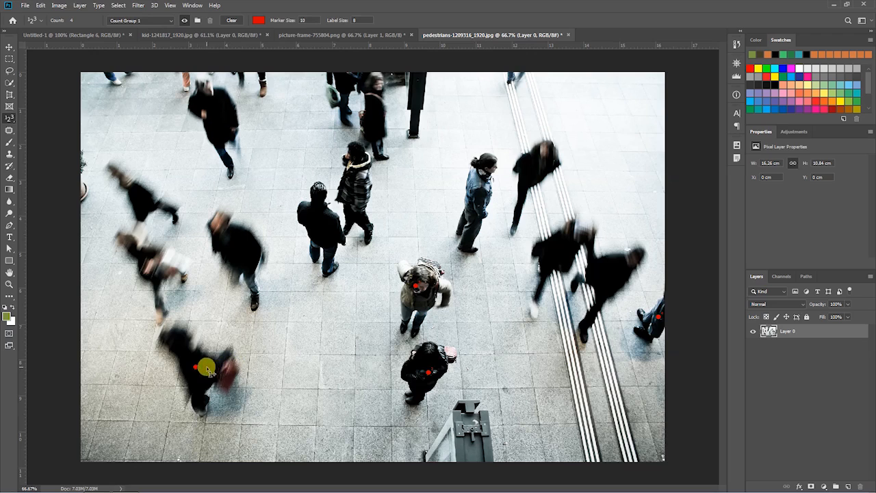
click(195, 370)
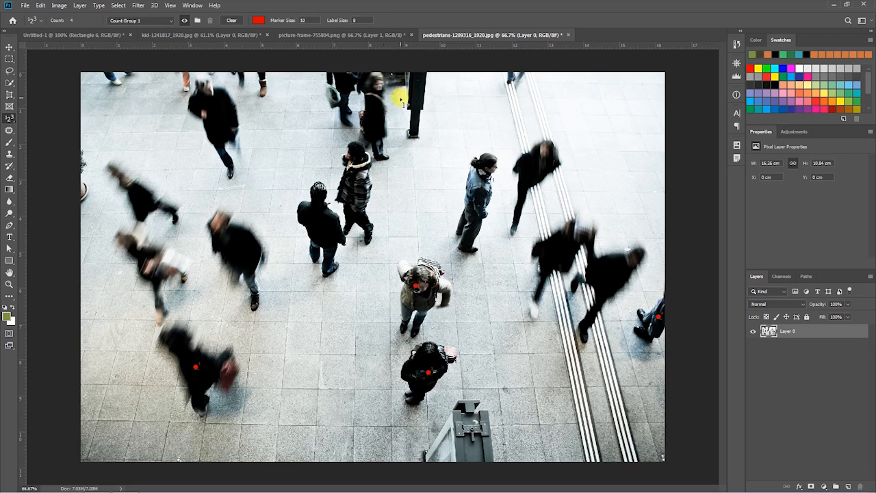
drag(346, 21, 353, 15)
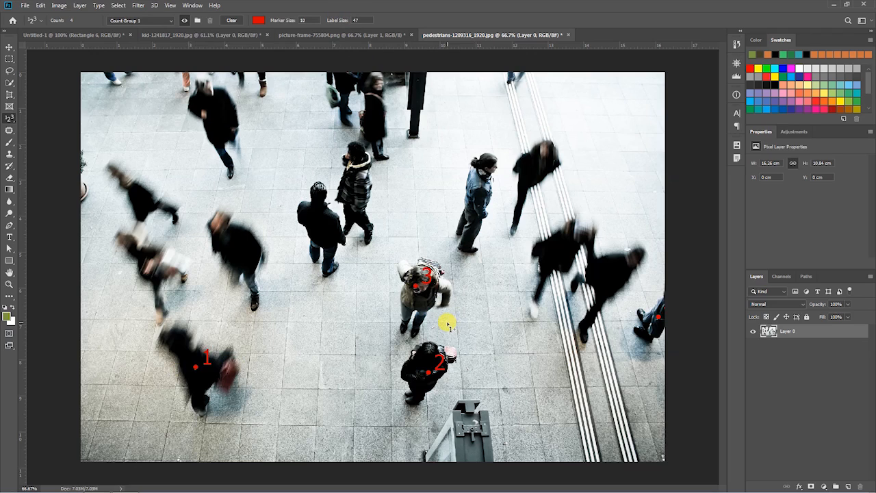
- Place count markers 5 to 20 across the remaining pedestrians, including the cropped figures along the photo's upper edge
click(327, 223)
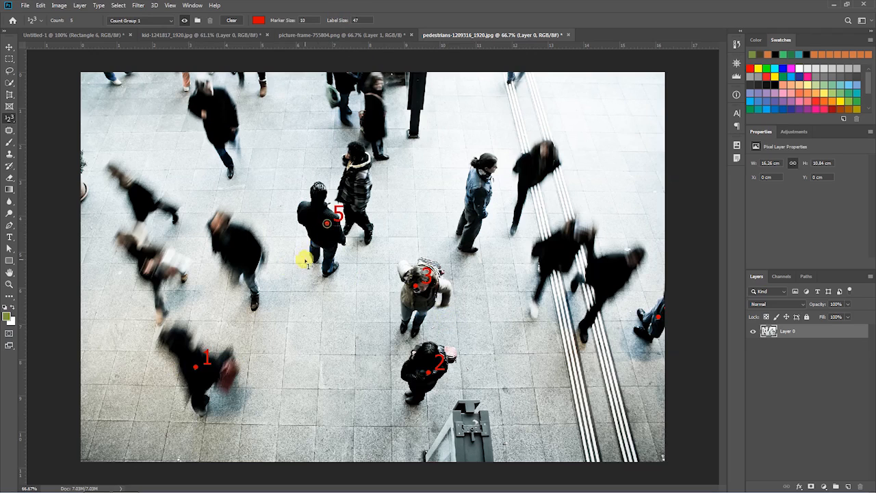
click(256, 252)
click(160, 260)
click(140, 191)
click(225, 117)
click(370, 110)
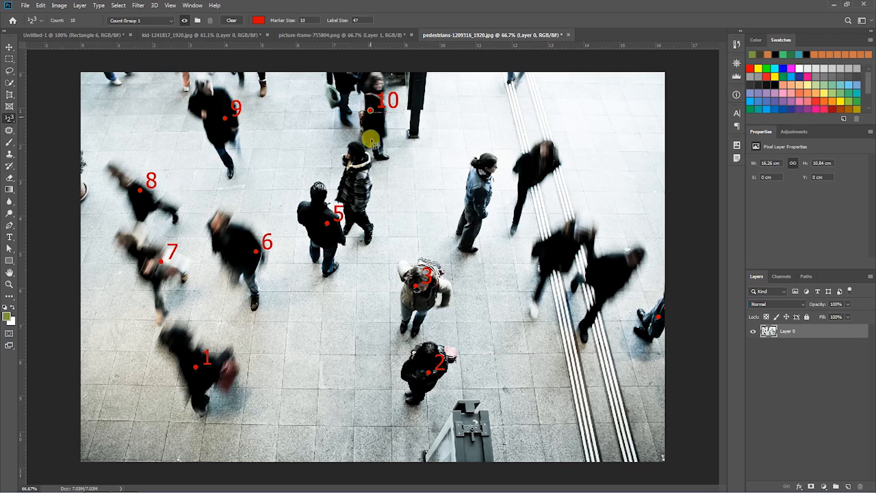
click(356, 166)
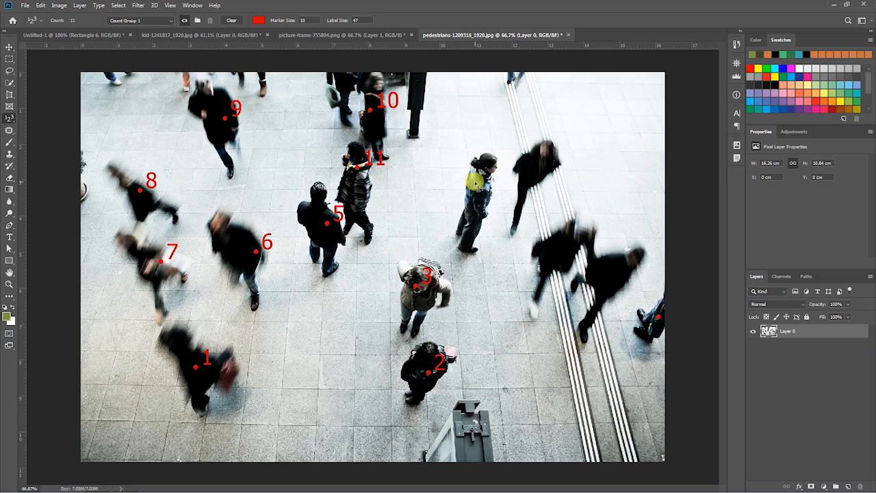
click(531, 172)
click(562, 249)
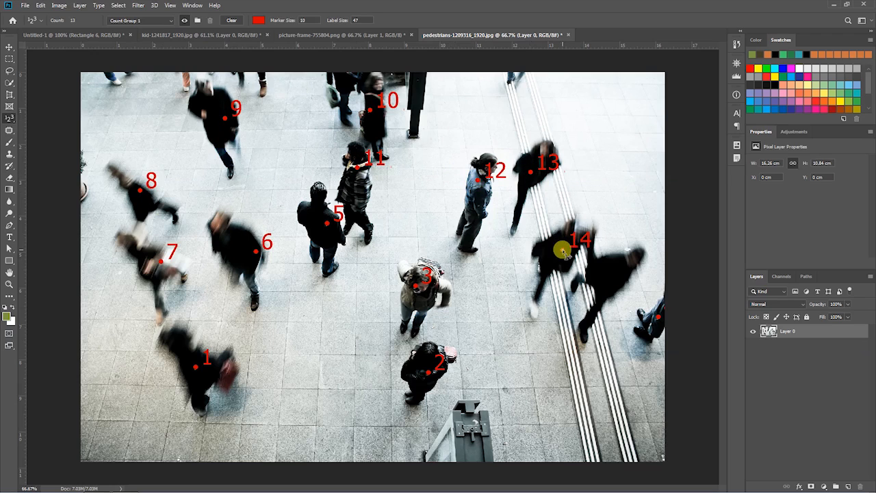
click(600, 276)
click(422, 76)
click(337, 82)
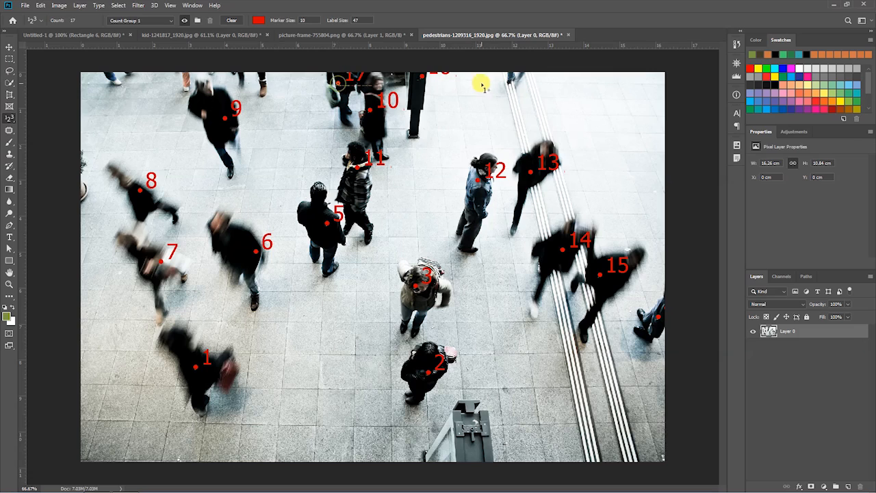
click(517, 78)
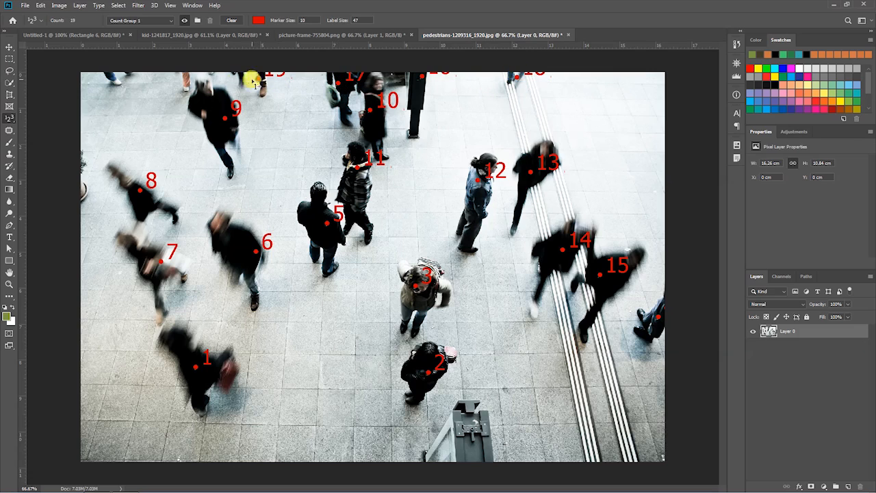
click(181, 80)
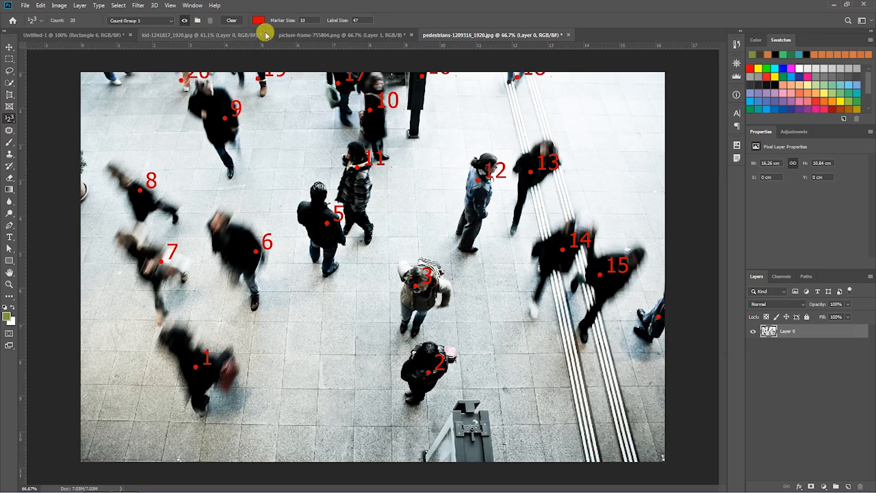
- Clear all count markers and create a new count group named with a person's full name
click(231, 20)
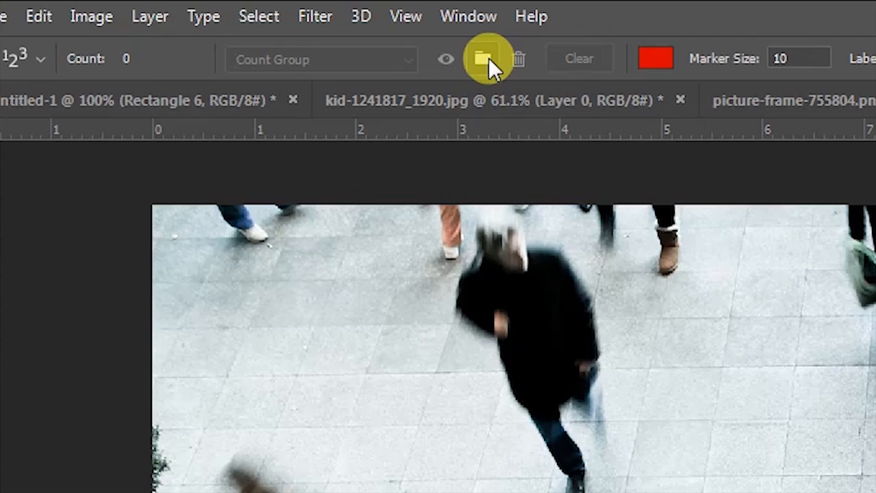
click(487, 58)
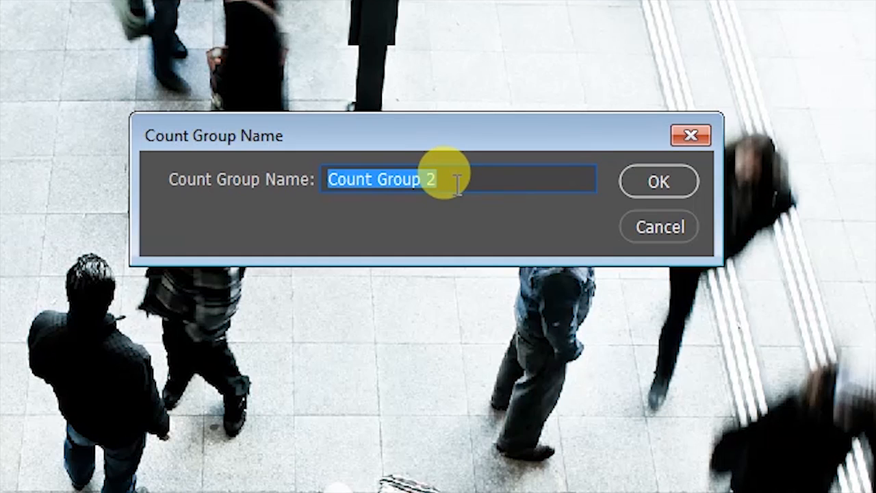
key(BackSpace)
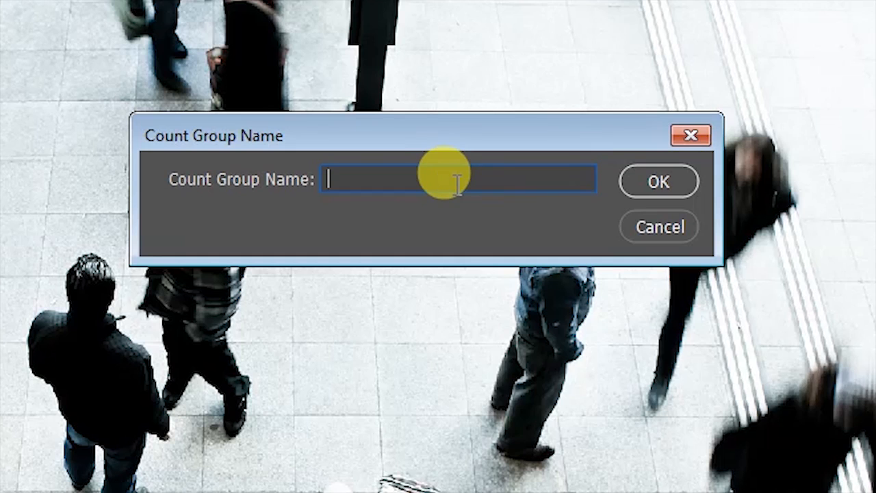
text(galib hasan)
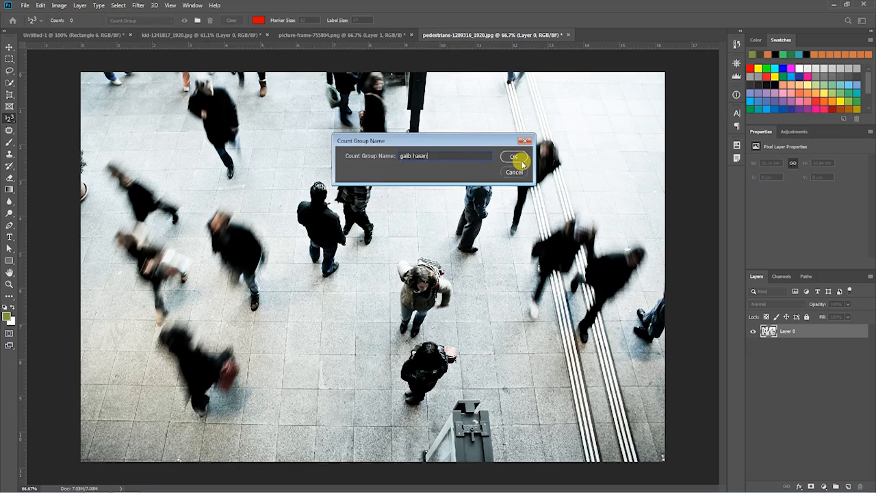
click(513, 158)
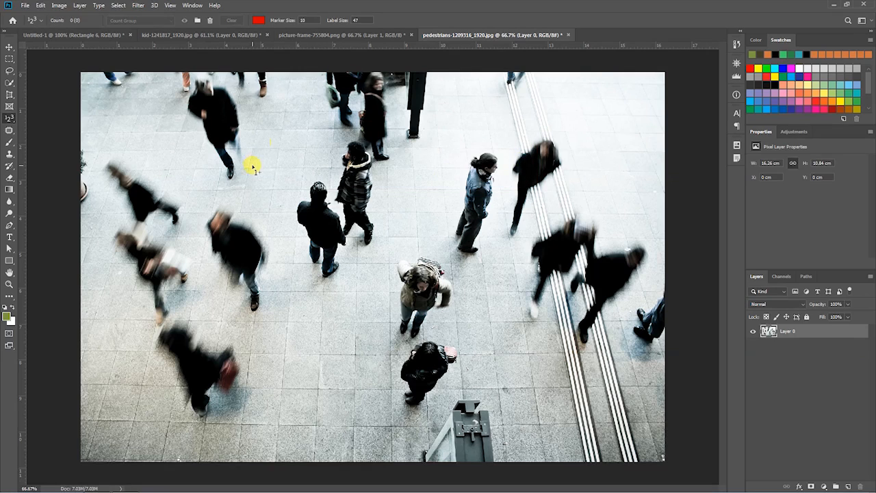
- Place ten red count markers on the pedestrians in the left and centre of the photo, ending with the denim-jacketed figure
click(207, 100)
click(139, 183)
click(142, 250)
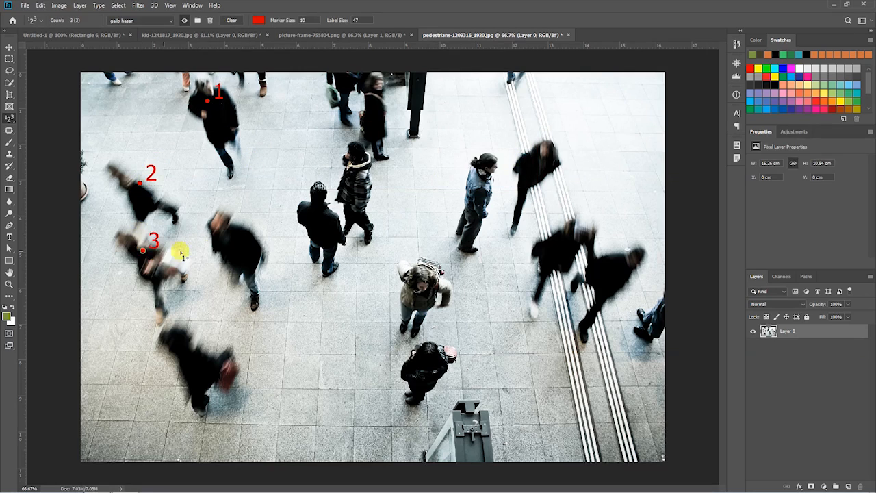
click(225, 240)
click(203, 357)
click(317, 216)
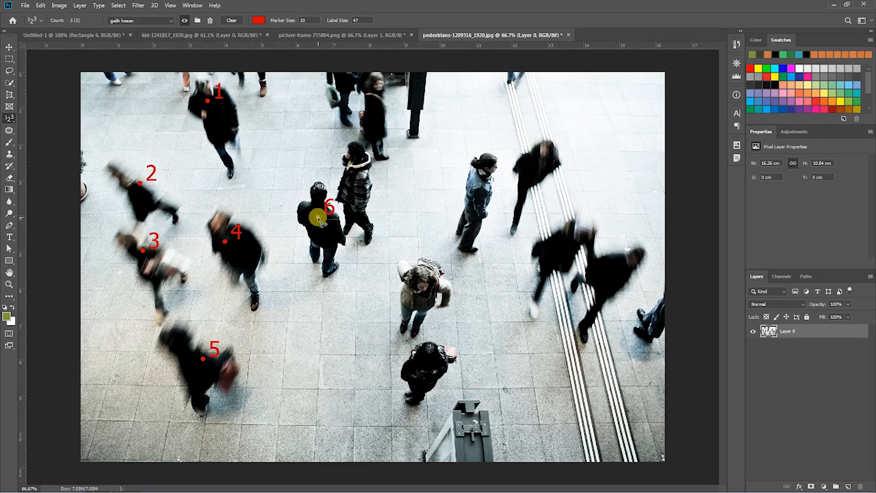
click(364, 171)
click(418, 285)
click(433, 350)
click(479, 197)
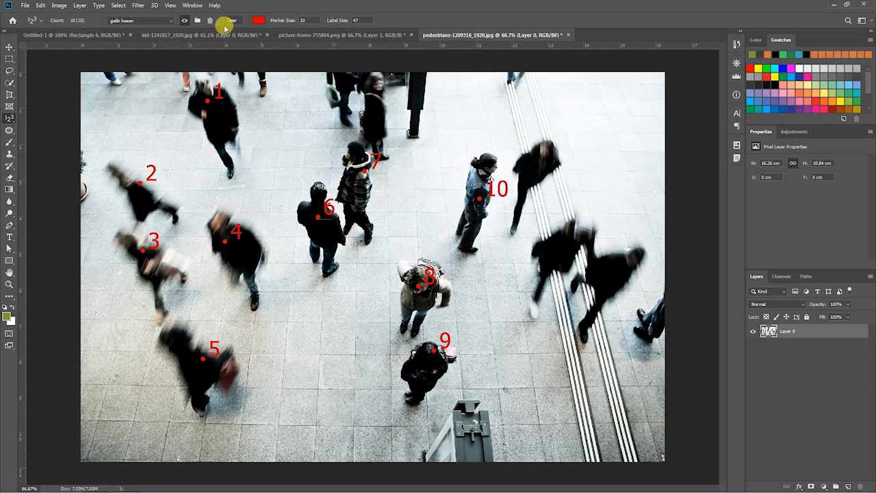
- Create another count group with the same person's name followed by 1, and set its count colour to green
click(199, 21)
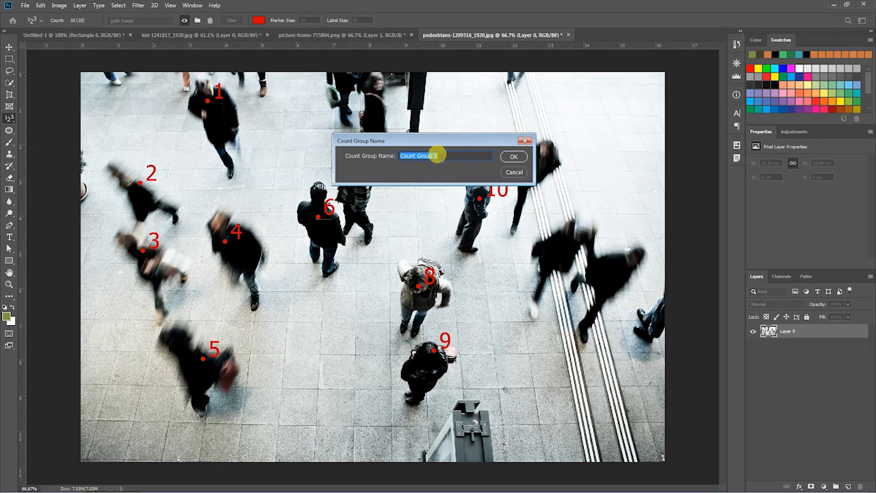
text(galib hasan 1)
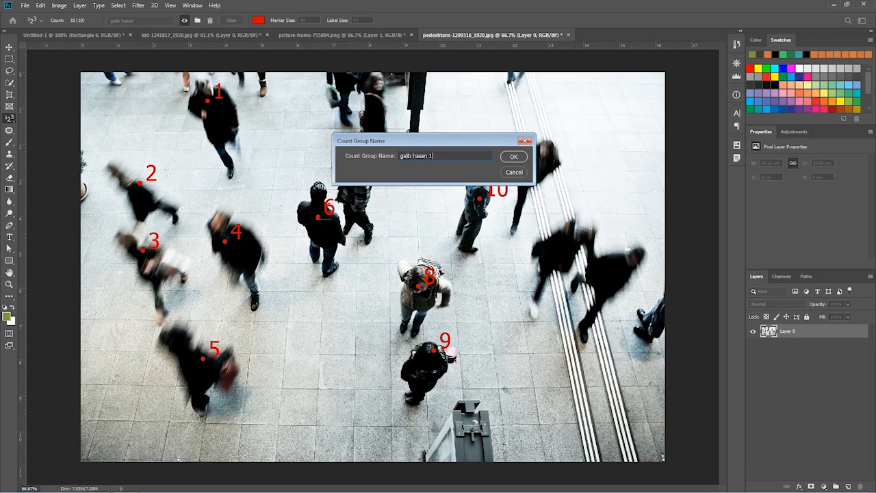
click(513, 156)
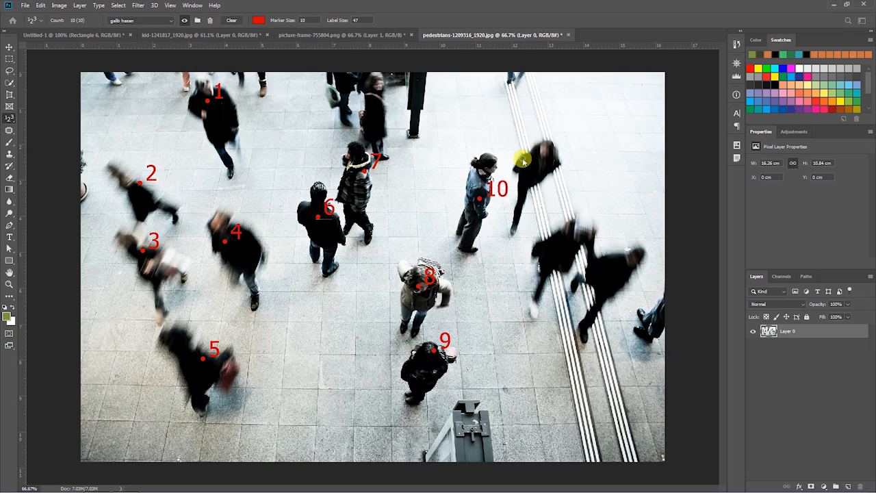
click(258, 20)
mouse_move(576, 166)
mouse_down()
mouse_move(541, 167)
mouse_move(540, 145)
mouse_up()
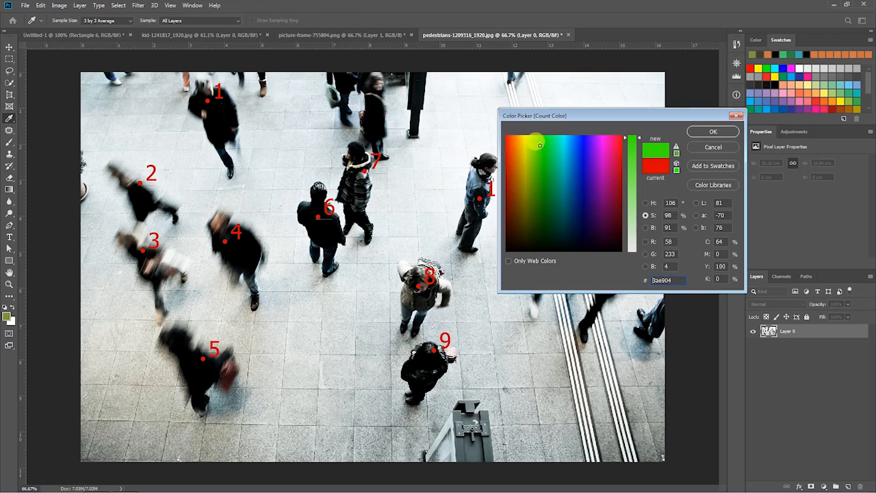
click(712, 129)
- Place ten green count markers on the pedestrians at the photo's right side and along its upper edge, including the dark pole
click(536, 160)
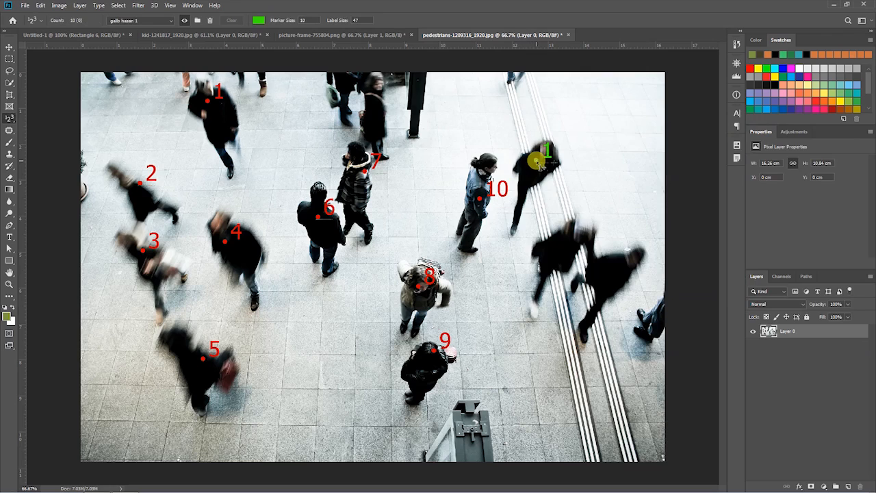
click(572, 237)
click(627, 264)
click(655, 316)
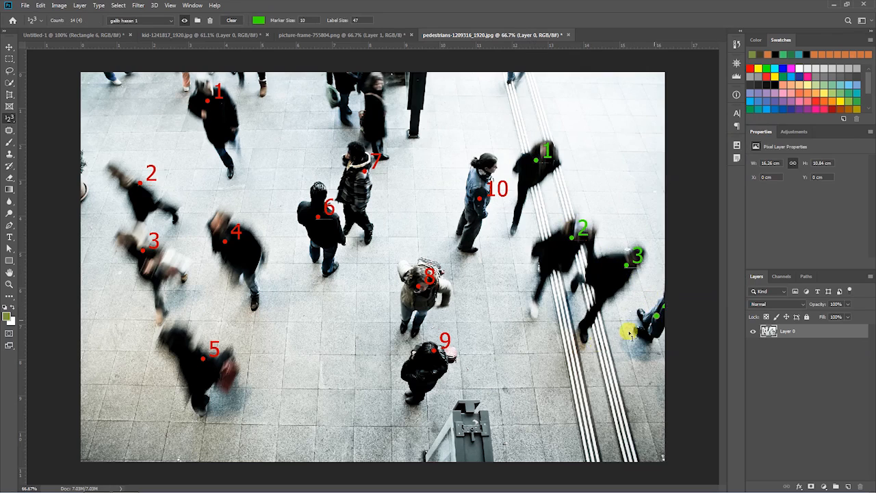
click(378, 117)
click(414, 89)
click(338, 76)
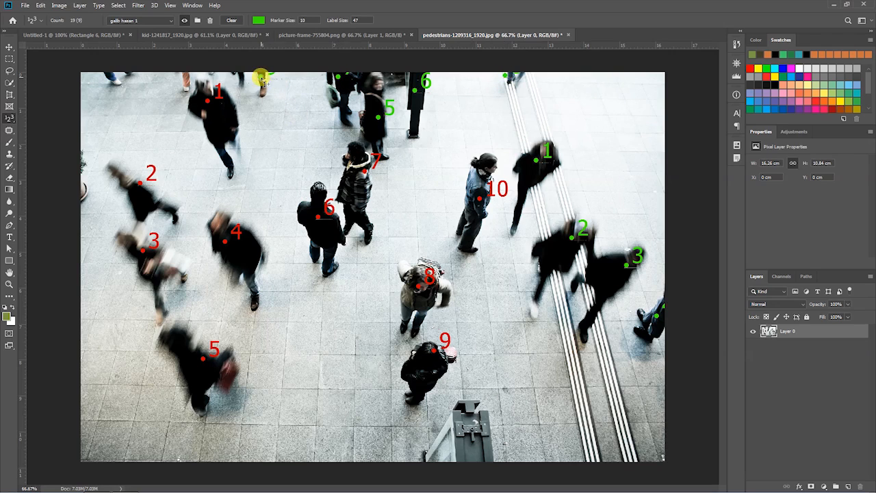
click(182, 82)
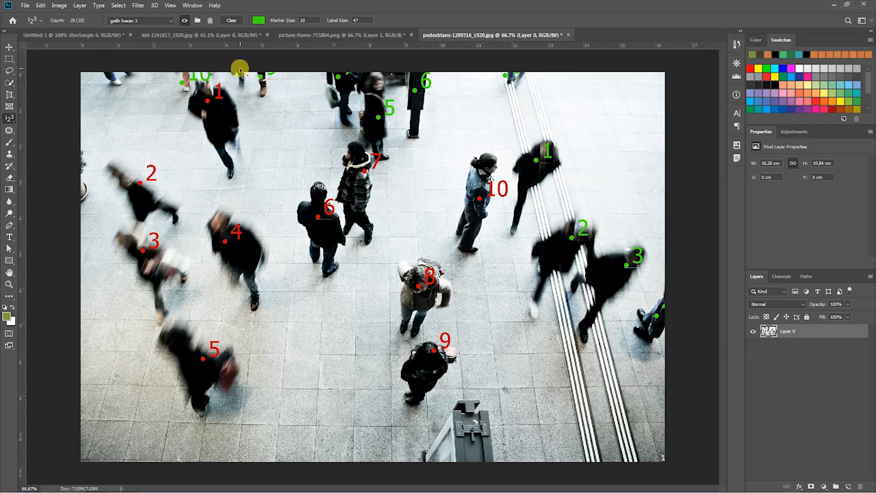
- Switch back to the count group with the red markers and set its label size to 72
click(170, 20)
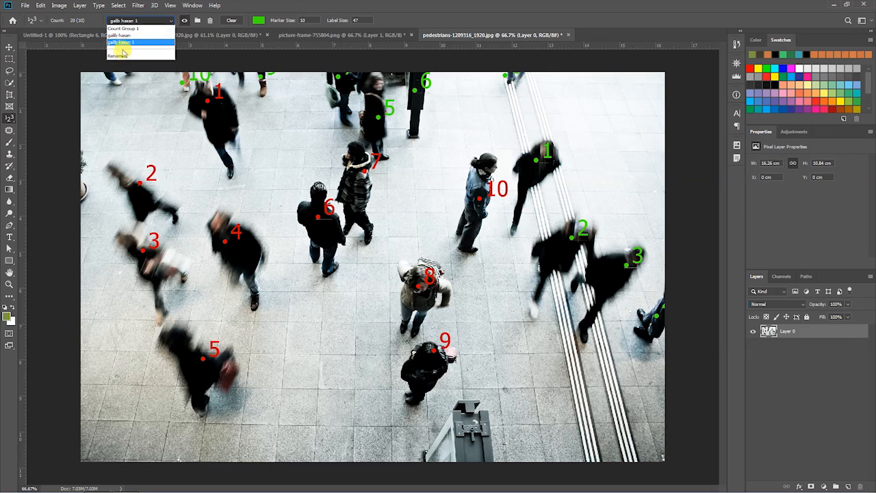
click(121, 35)
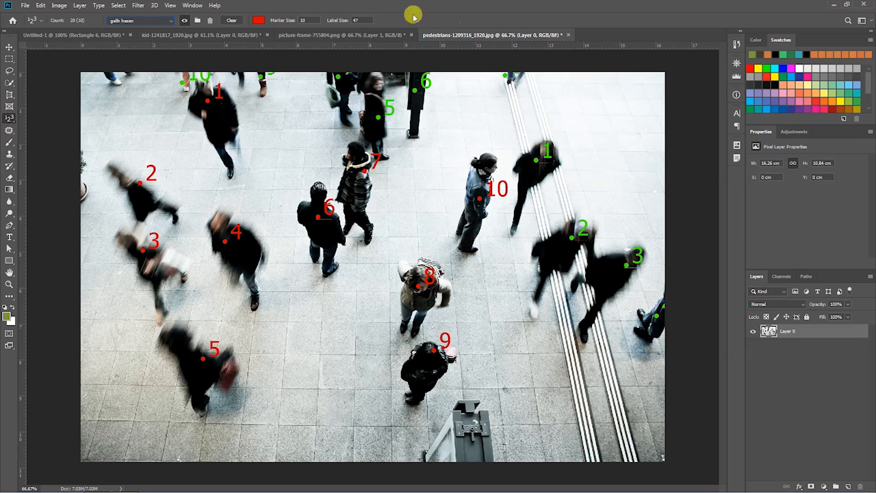
click(344, 21)
drag(344, 21, 393, 18)
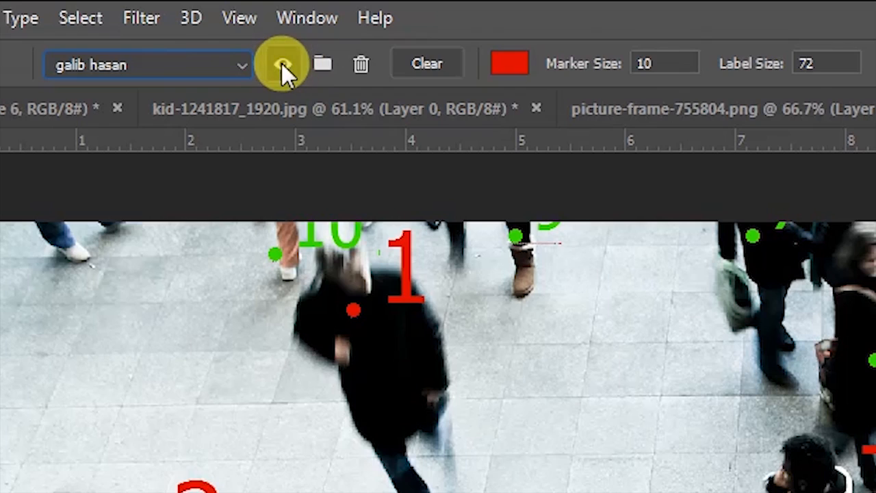
- Toggle the visibility of the count group with the red markers, and clear all of that group's markers
click(184, 21)
click(185, 21)
click(281, 63)
click(281, 63)
click(281, 63)
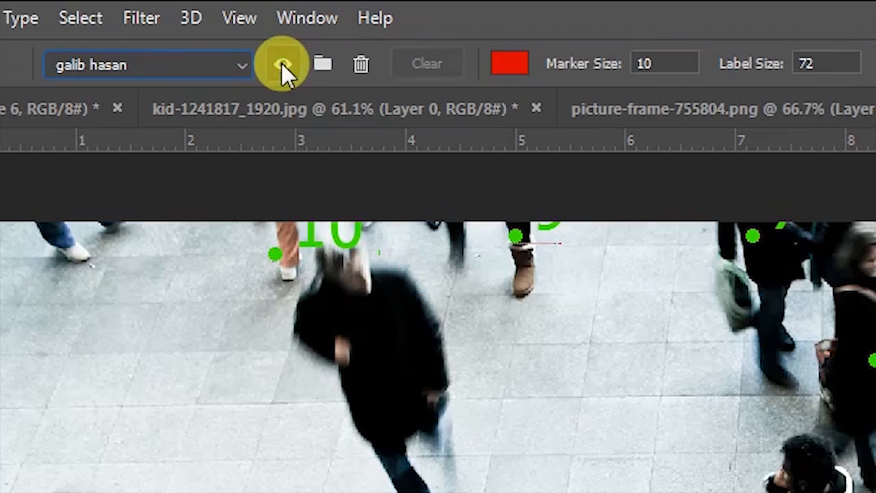
click(281, 63)
click(431, 63)
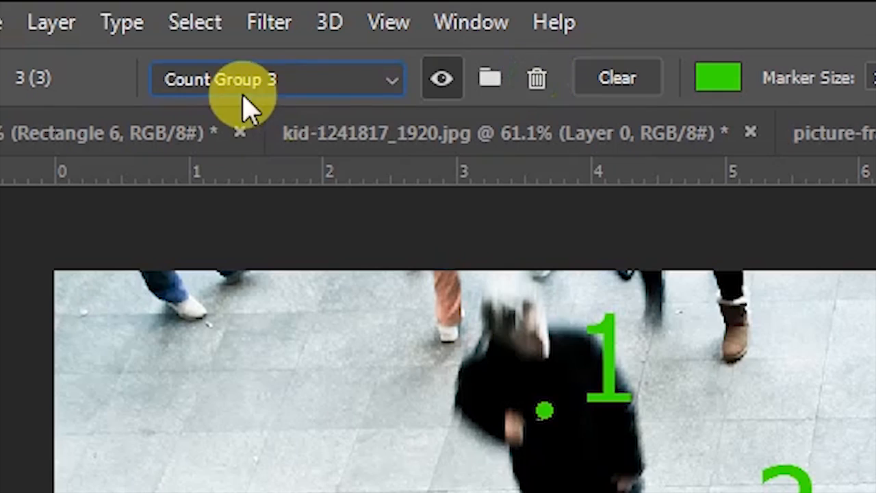
- Delete the red count group carrying the person's name, and delete Count Group 3 with the green markers
click(294, 81)
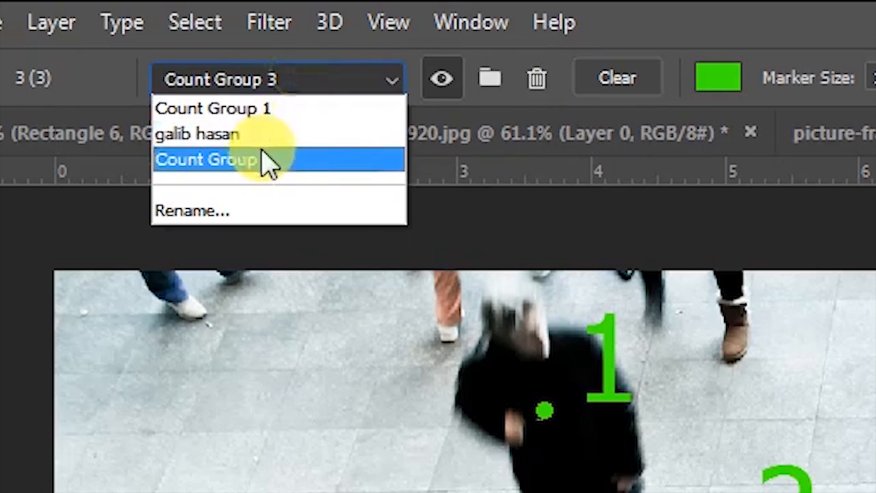
click(255, 135)
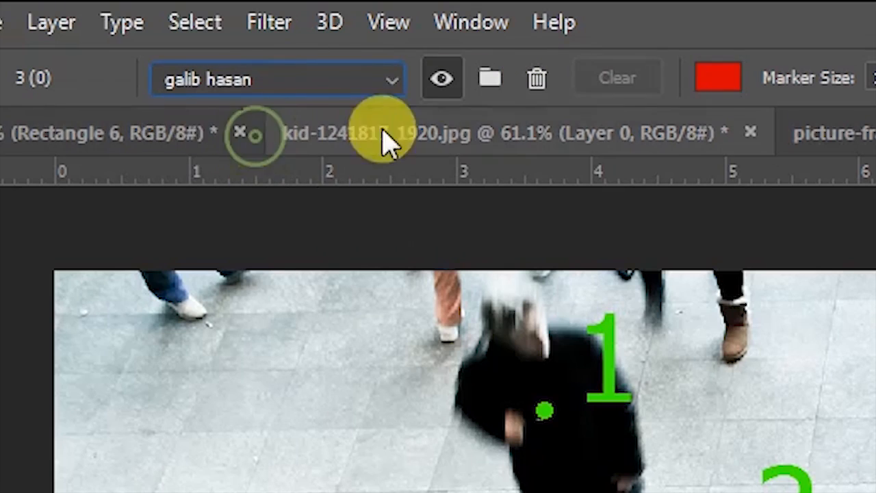
click(537, 79)
click(392, 81)
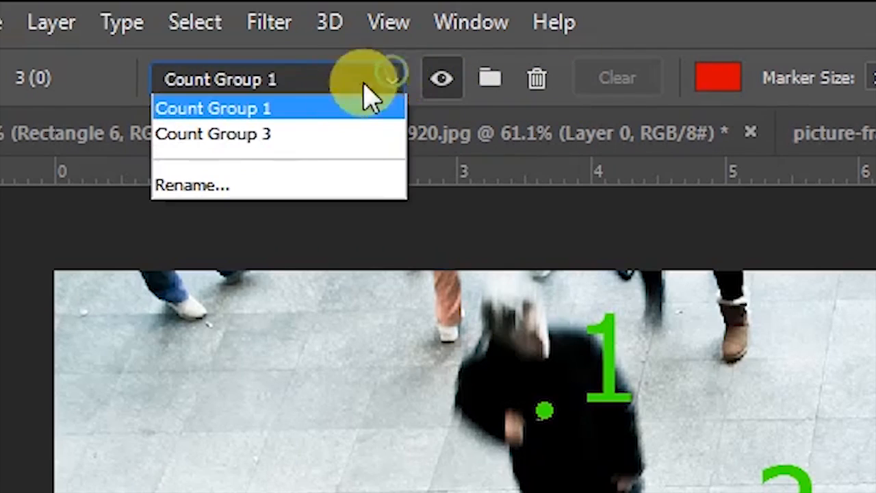
click(284, 134)
click(536, 79)
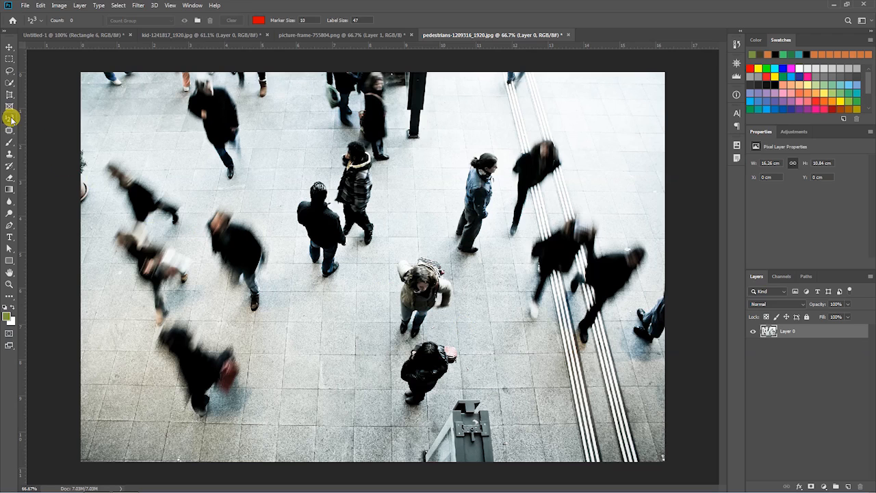
- Show the list of tools in the Eyedropper tool group
click(11, 118)
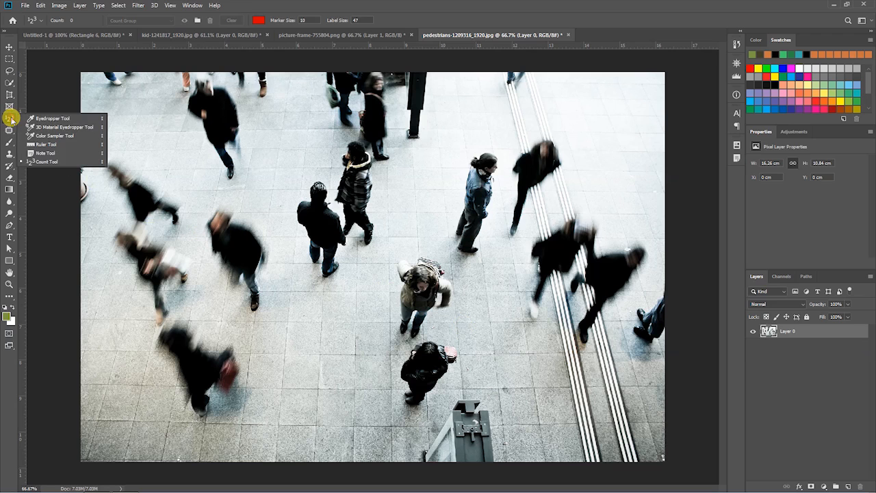